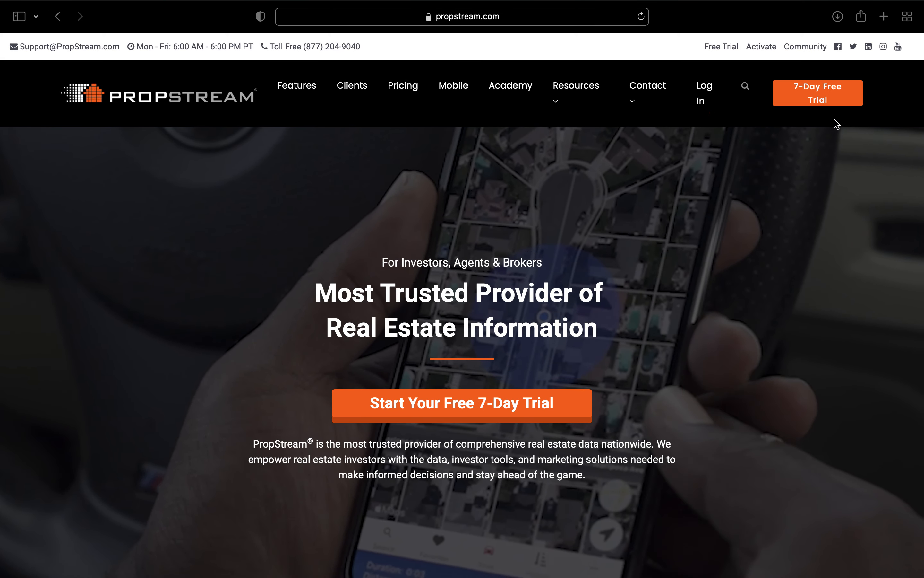
# Log in to PropStream with the saved account e-mail and password, allow location access, and dismiss the software updates notice.
pyautogui.click(703, 98)
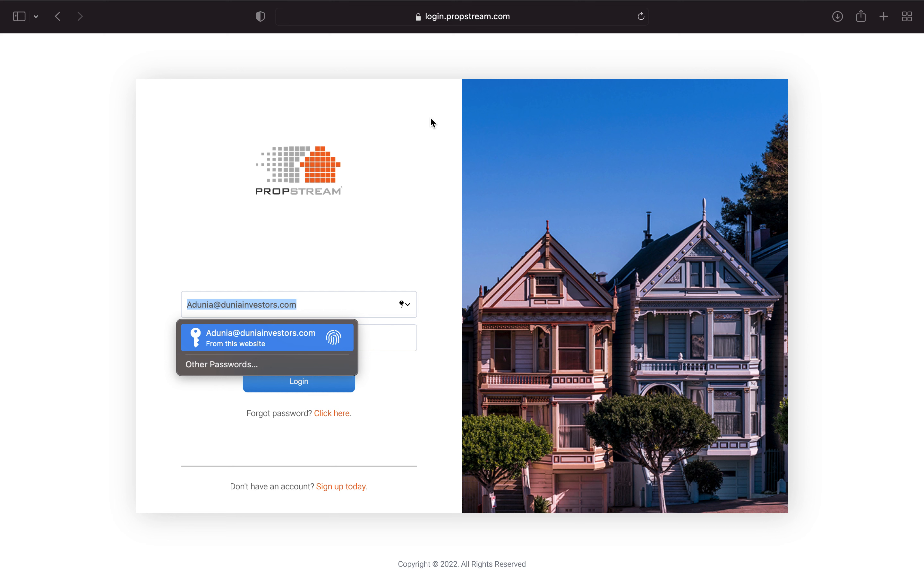
pyautogui.press('Return')
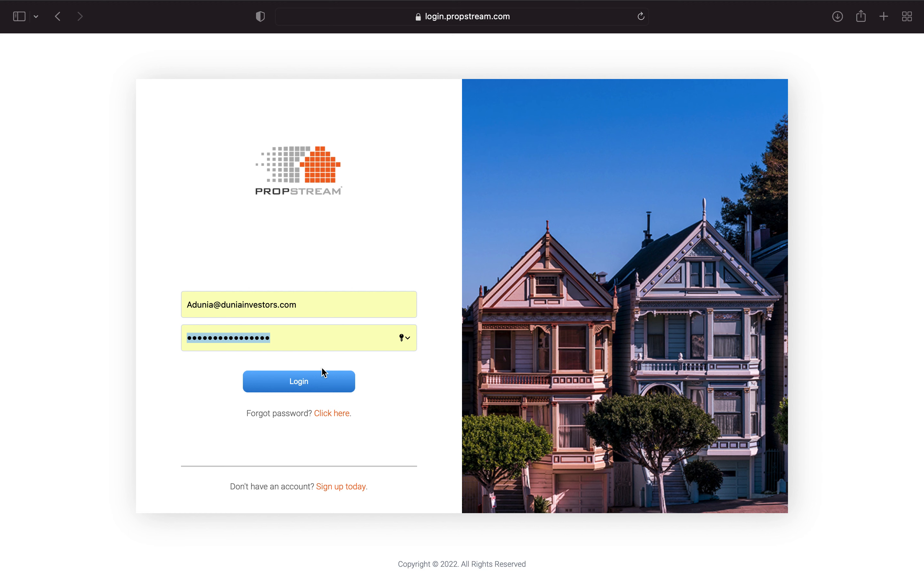
pyautogui.click(321, 383)
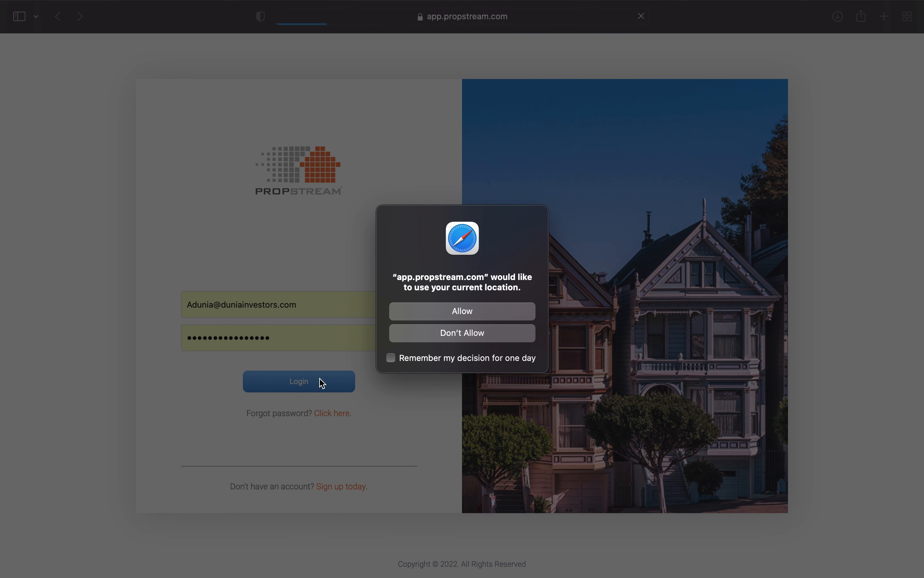
pyautogui.click(497, 308)
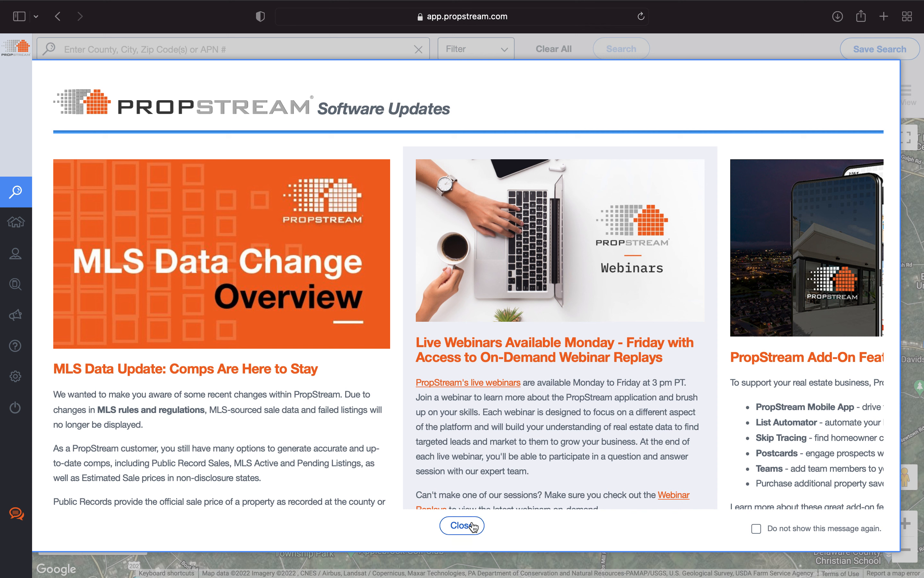
pyautogui.click(461, 525)
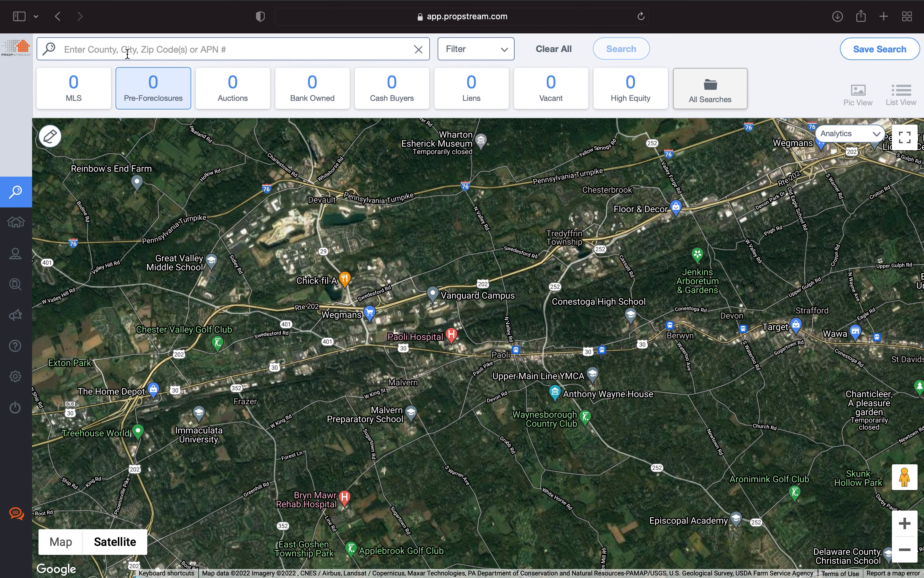
# Search for properties in zip code 19137, PA.
pyautogui.moveTo(119, 32)
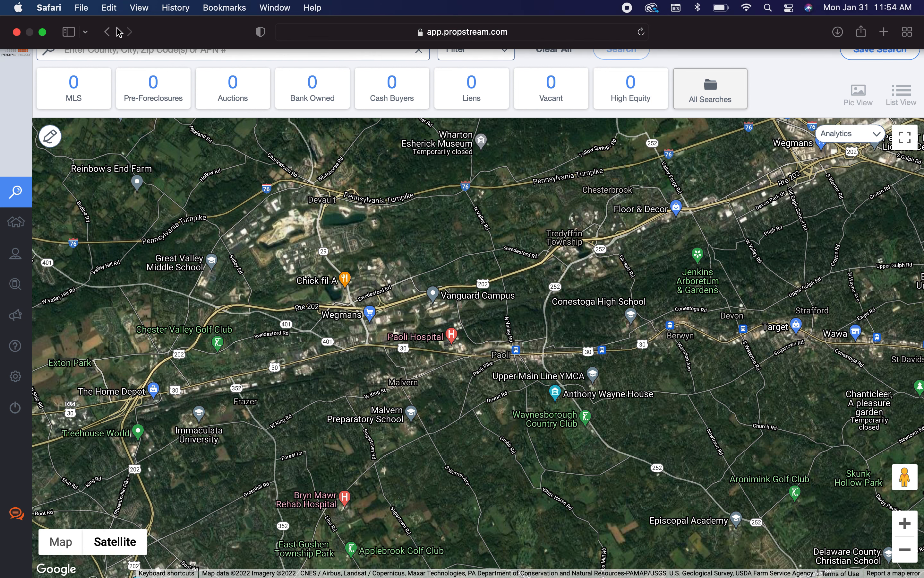
pyautogui.click(96, 52)
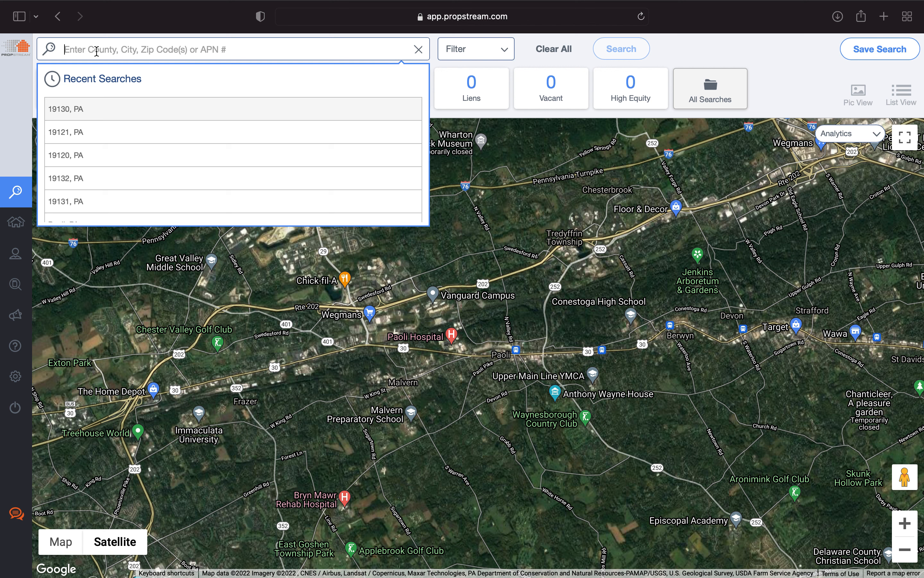
pyautogui.write('19137')
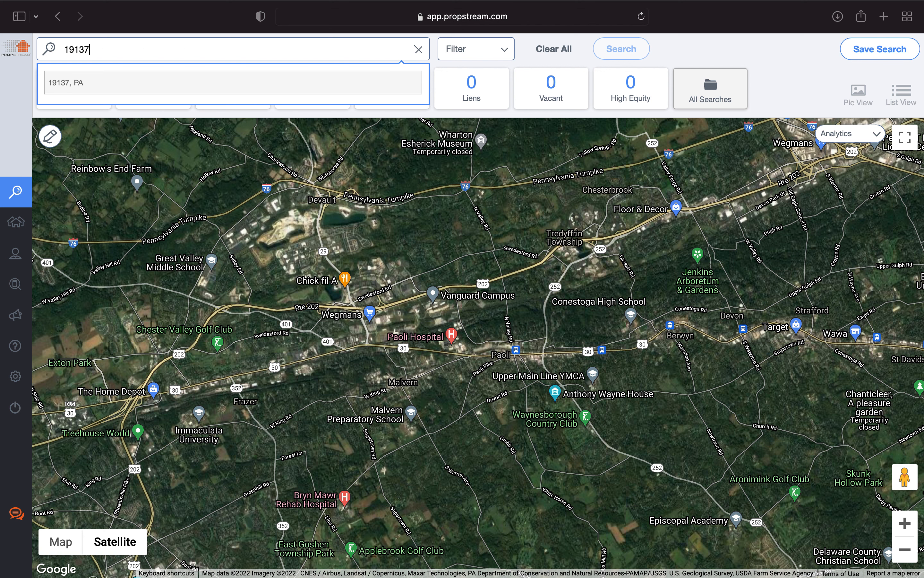
pyautogui.click(109, 91)
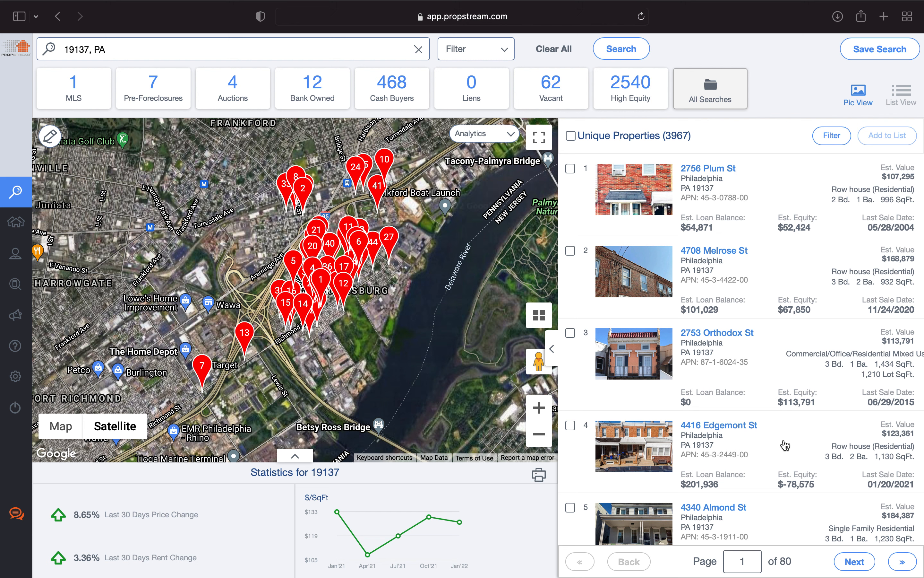
# Try the Owner Occupied search filter with No, and return it to Any.
pyautogui.moveTo(2, 105)
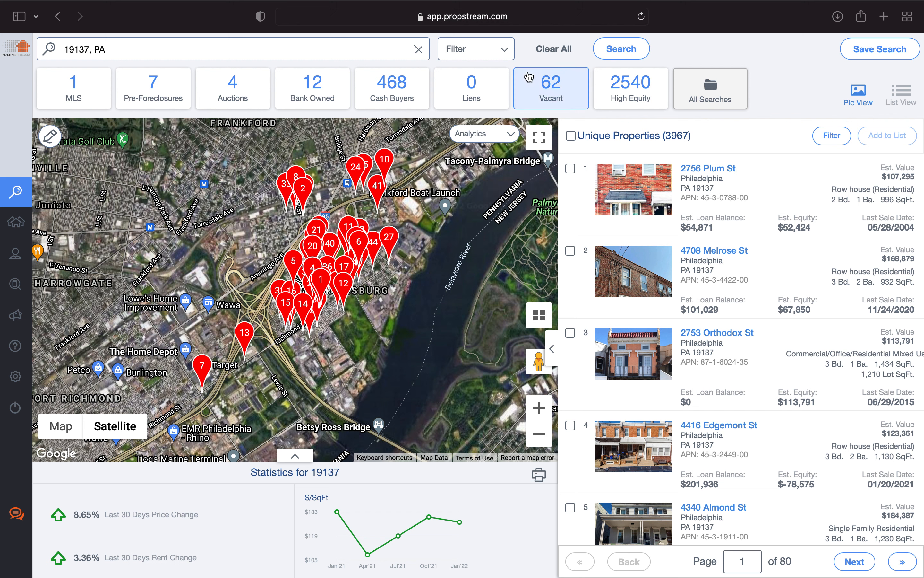
pyautogui.click(503, 54)
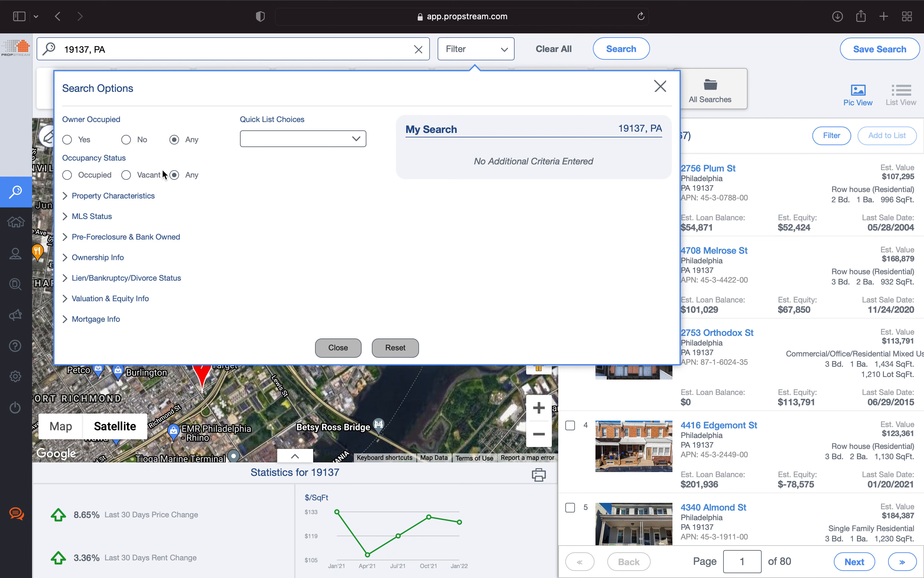
pyautogui.click(126, 140)
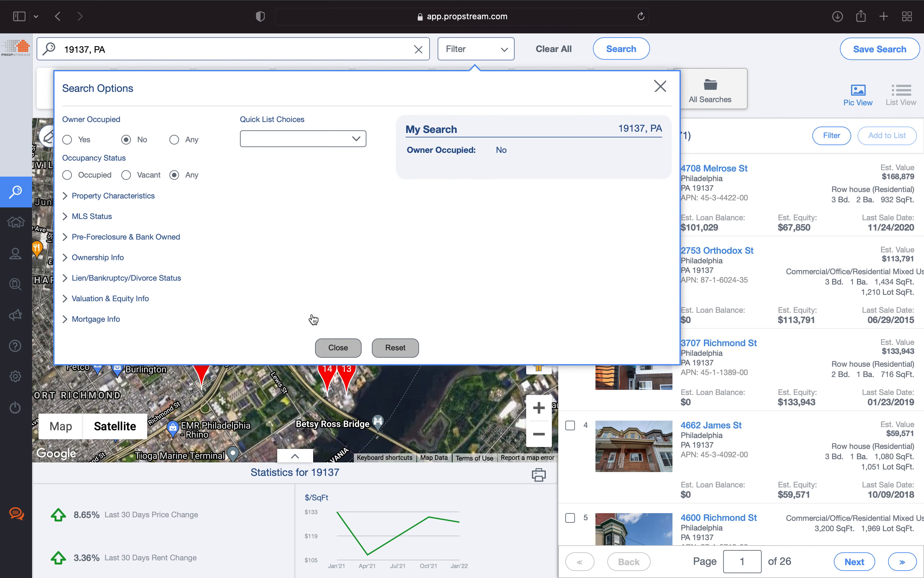
pyautogui.click(344, 352)
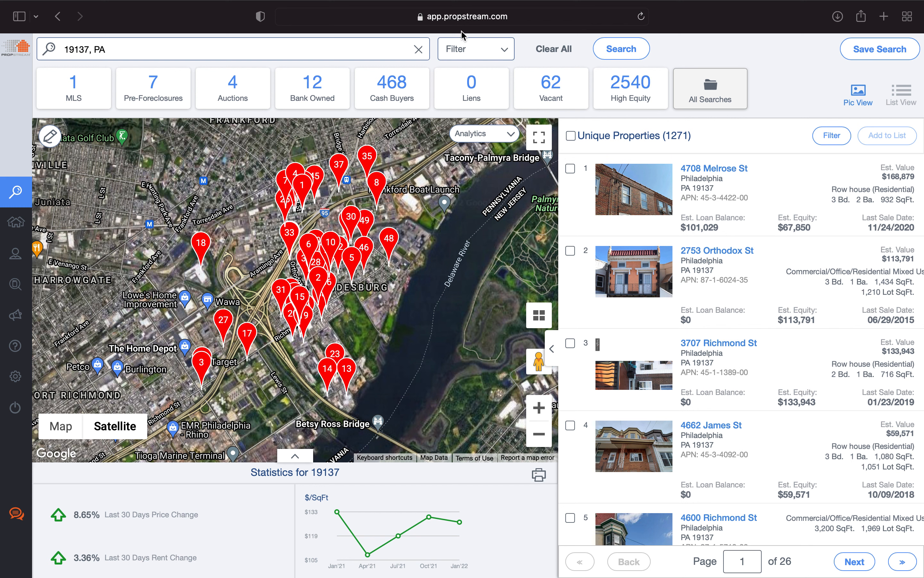
pyautogui.click(460, 49)
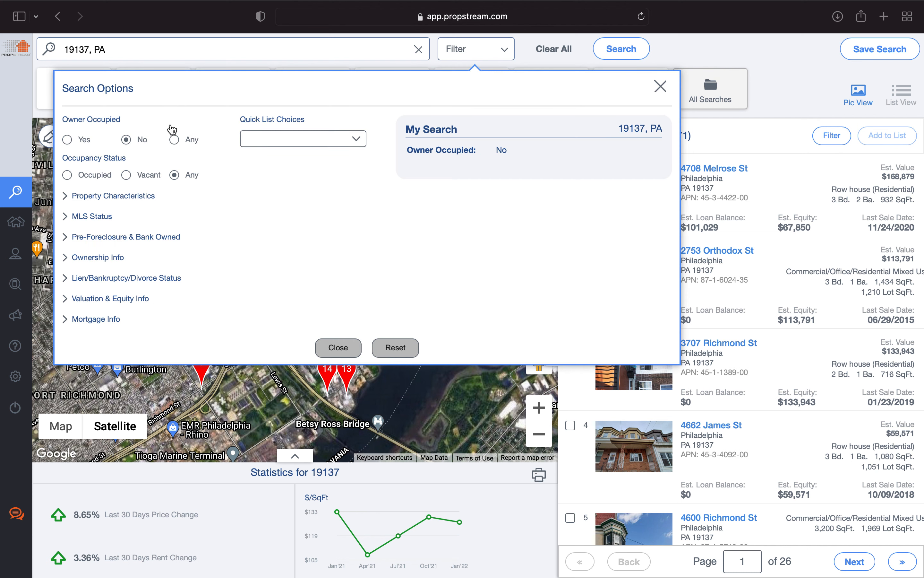
pyautogui.click(174, 140)
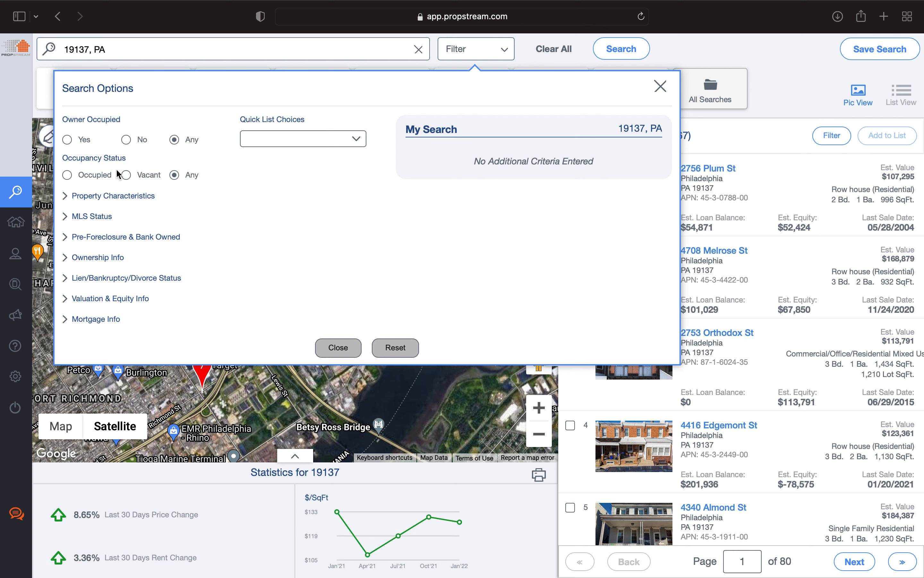
# Examine the Property Characteristics filters, including the available property classifications and property types.
pyautogui.click(138, 202)
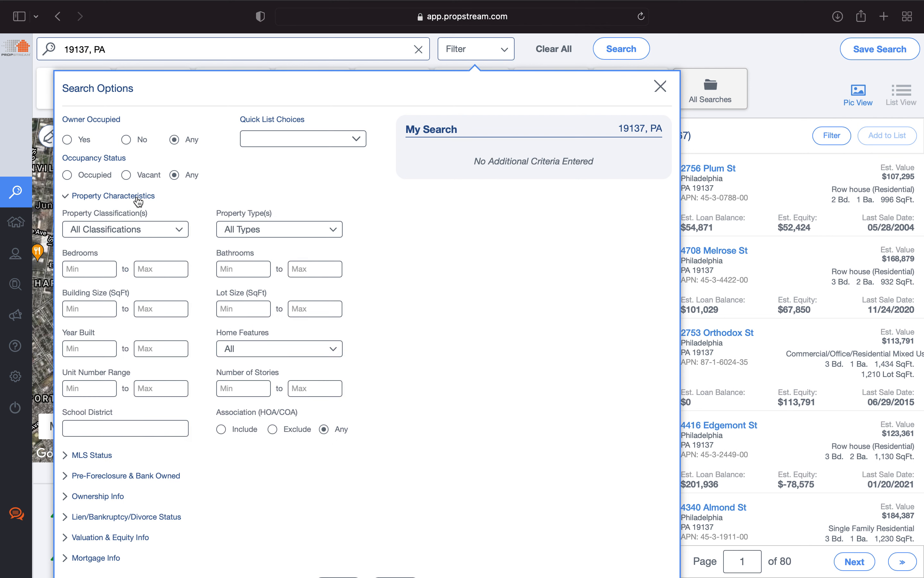
pyautogui.click(167, 234)
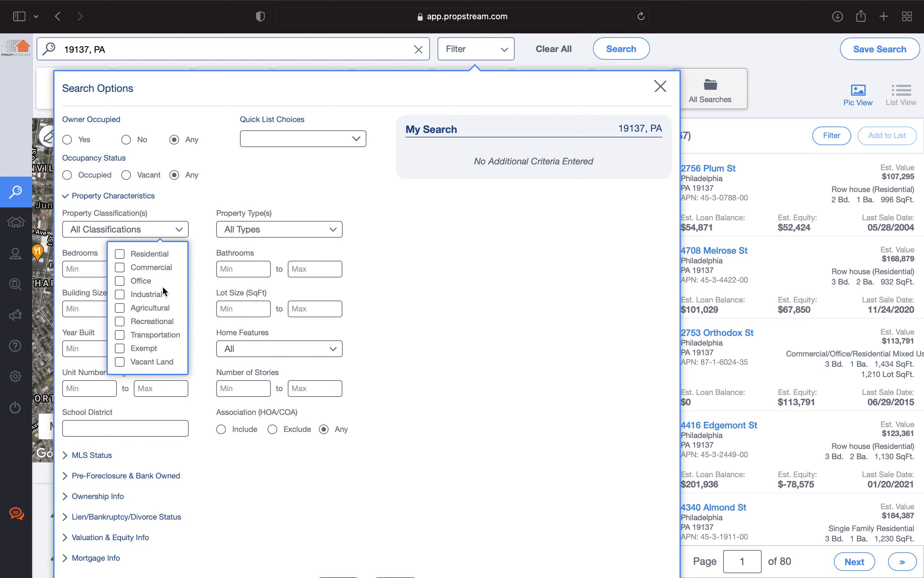
pyautogui.click(179, 232)
pyautogui.click(266, 236)
pyautogui.click(264, 233)
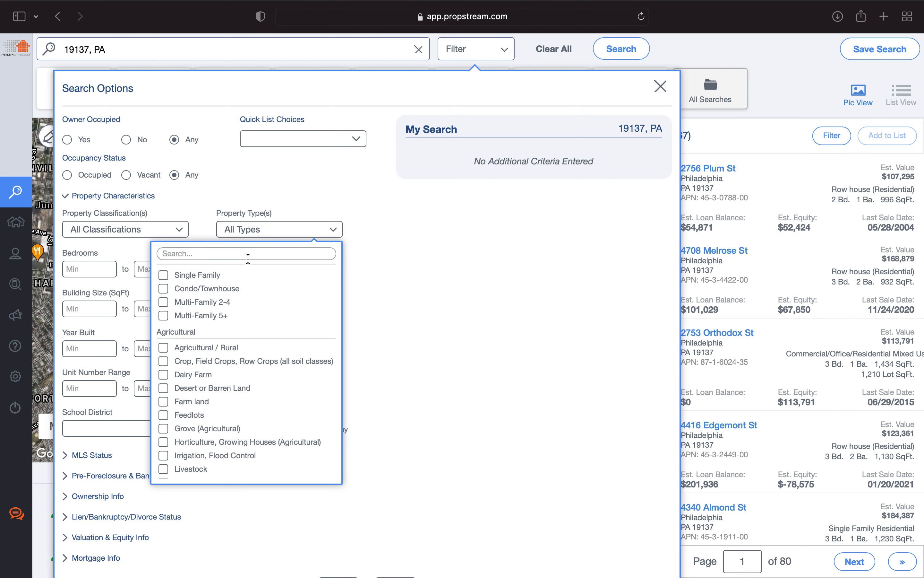
pyautogui.click(328, 235)
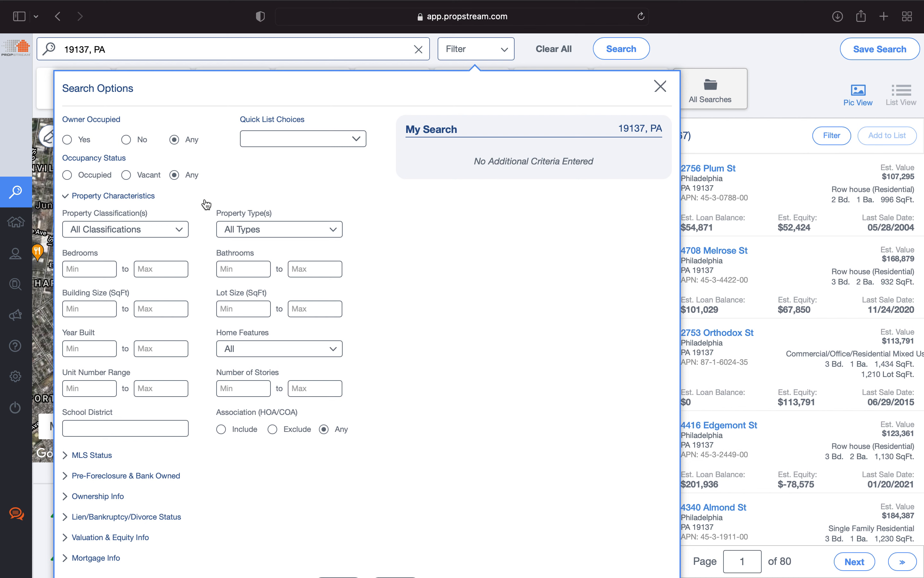
pyautogui.click(141, 197)
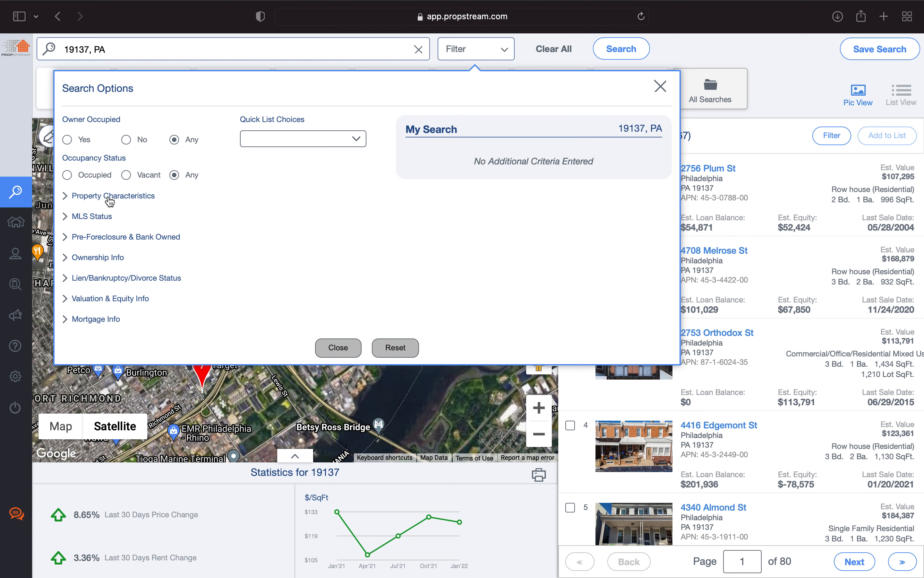
# Examine the MLS Status filters and the Pre-Foreclosure & Bank Owned filters, including the foreclosure status options.
pyautogui.click(83, 217)
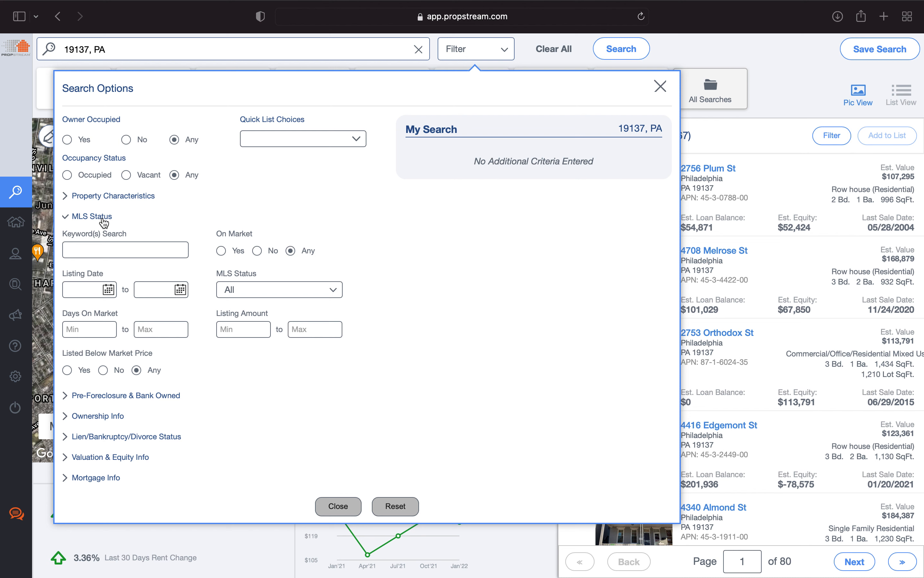
pyautogui.click(92, 217)
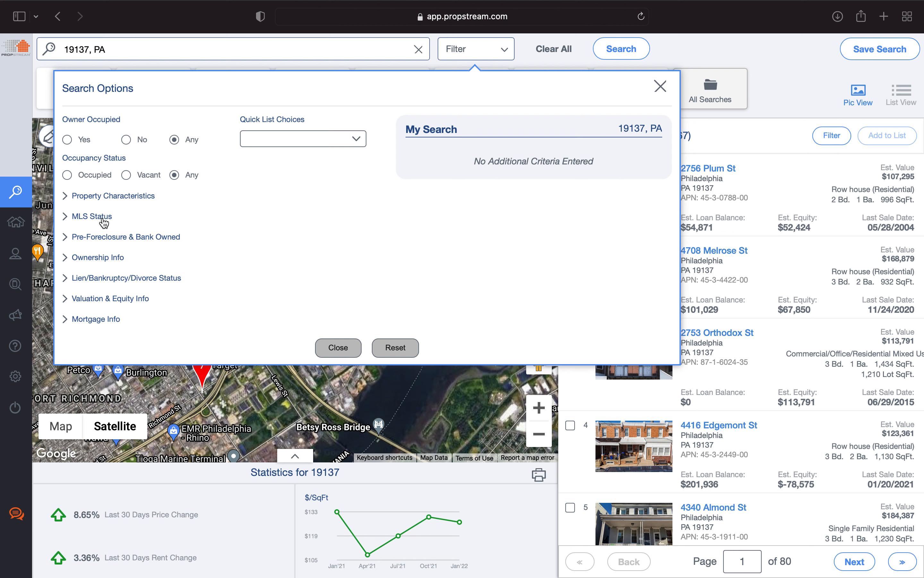
pyautogui.click(100, 241)
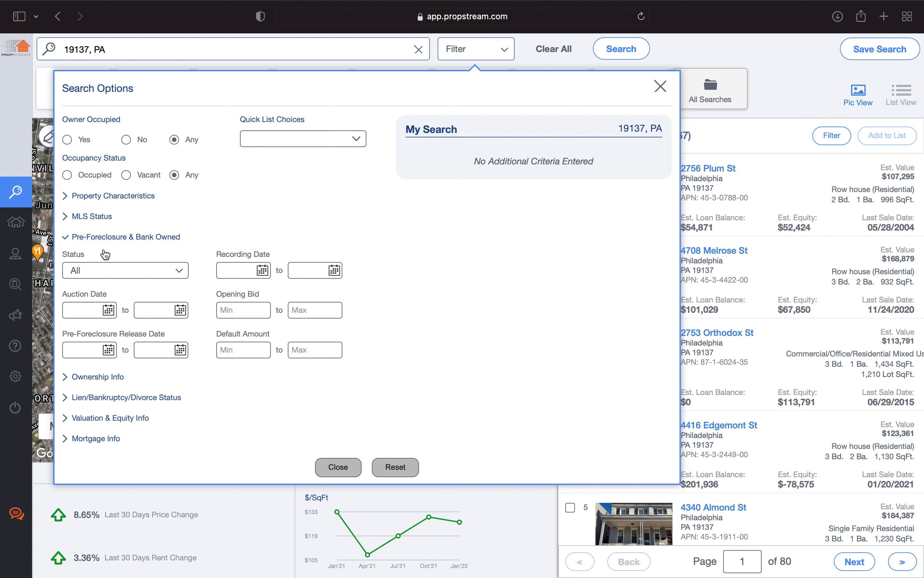
pyautogui.click(151, 273)
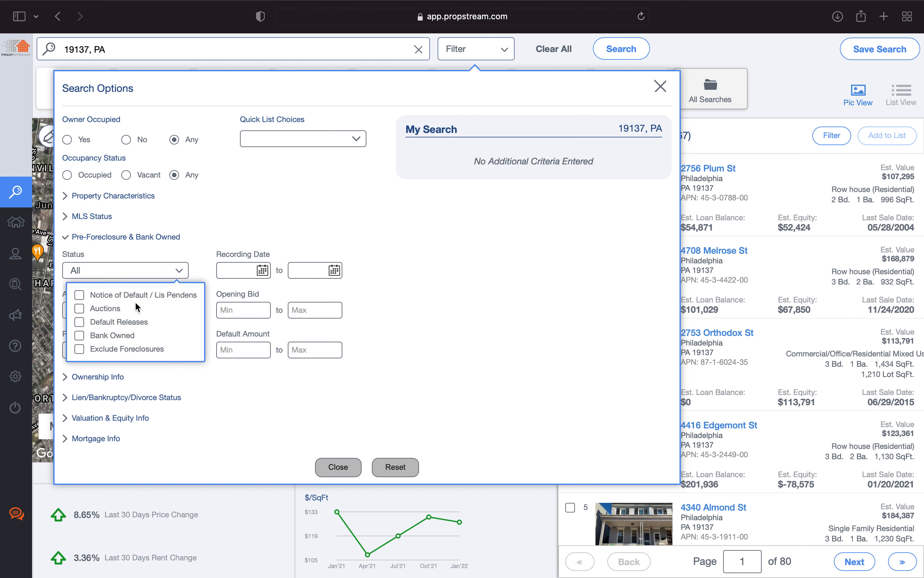
pyautogui.click(151, 275)
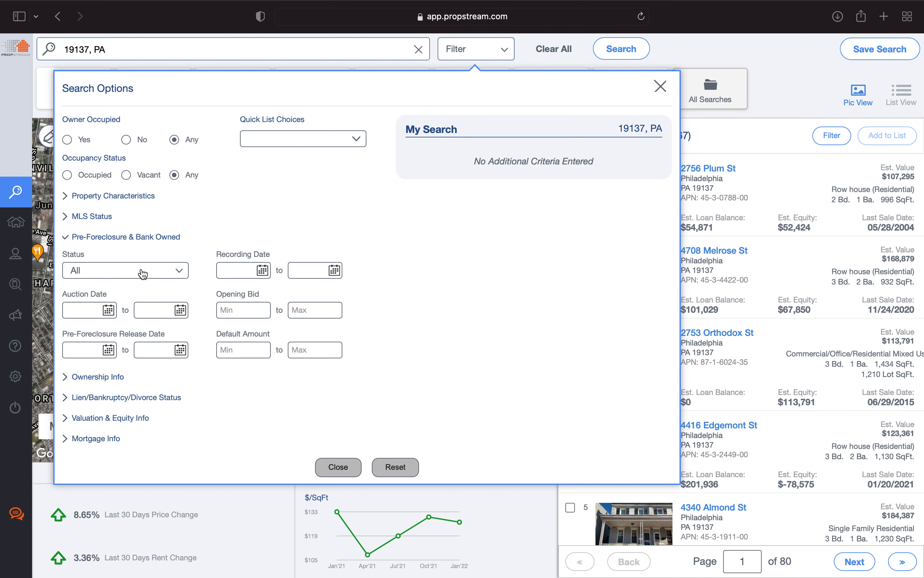
pyautogui.click(111, 238)
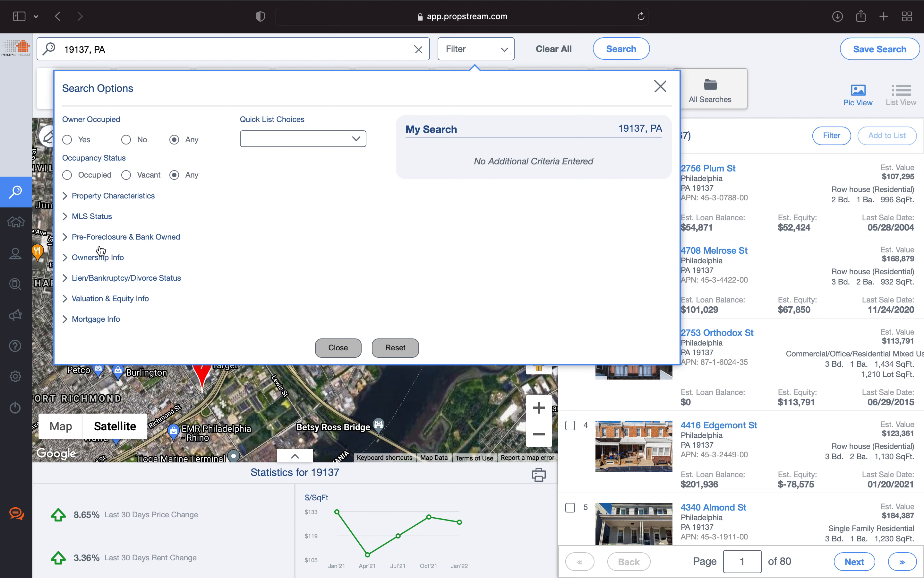
# Examine the Ownership Info filters, including the Absentee Owner Location options.
pyautogui.click(98, 261)
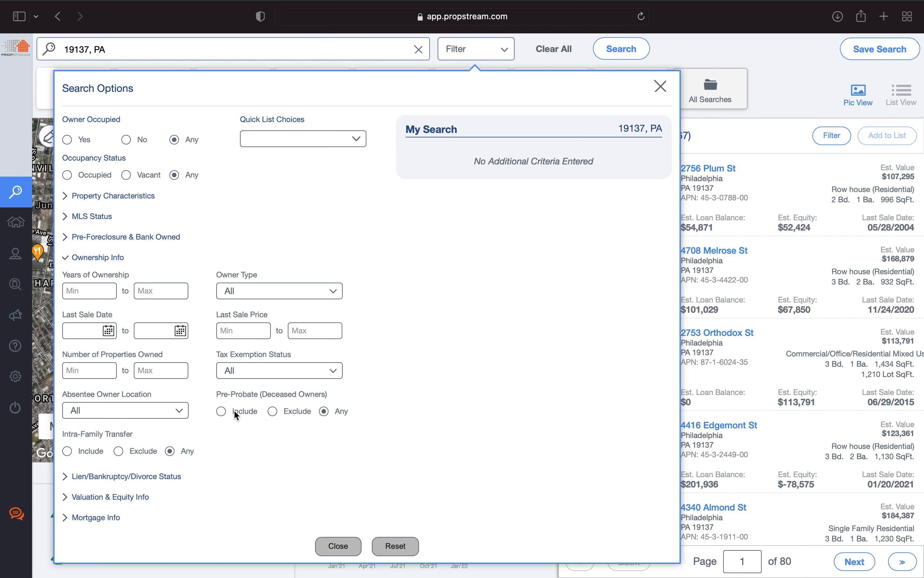
pyautogui.click(174, 413)
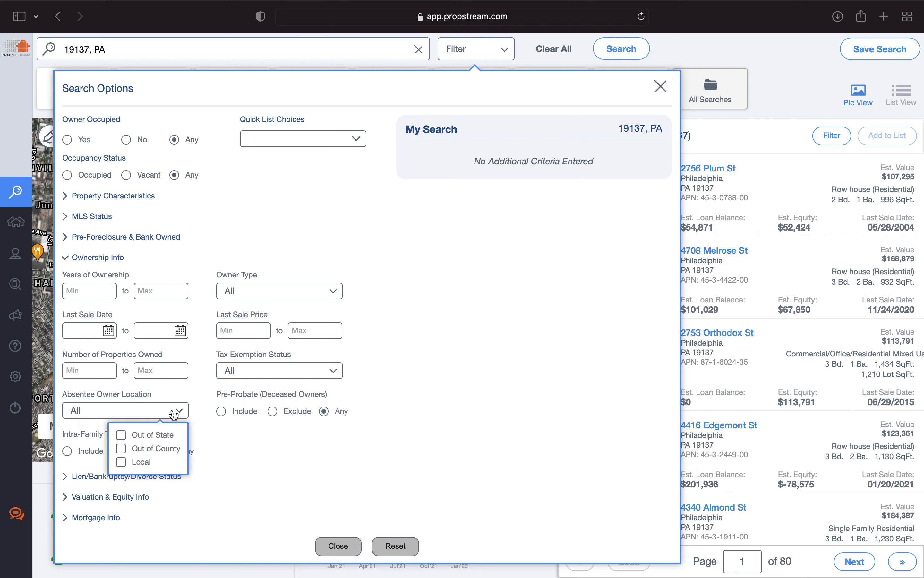
pyautogui.click(174, 413)
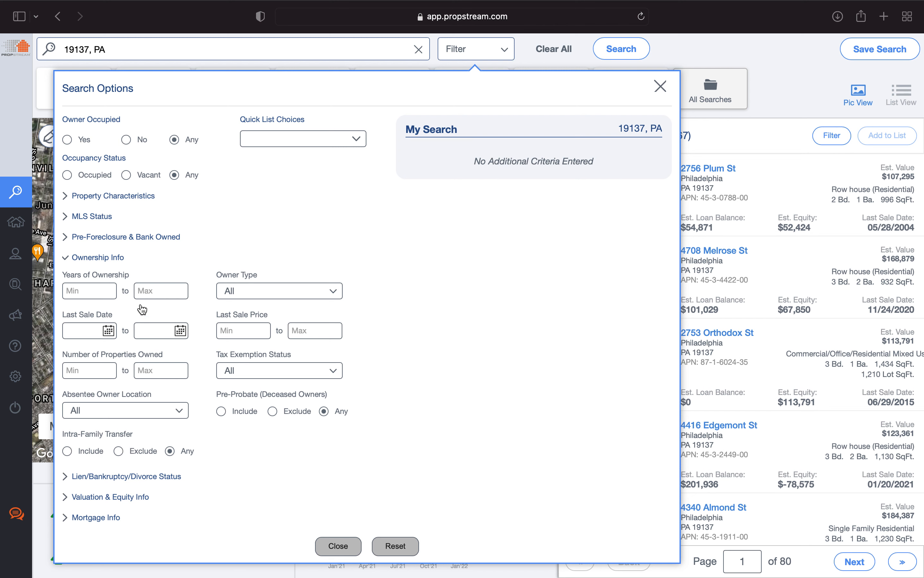
pyautogui.click(105, 259)
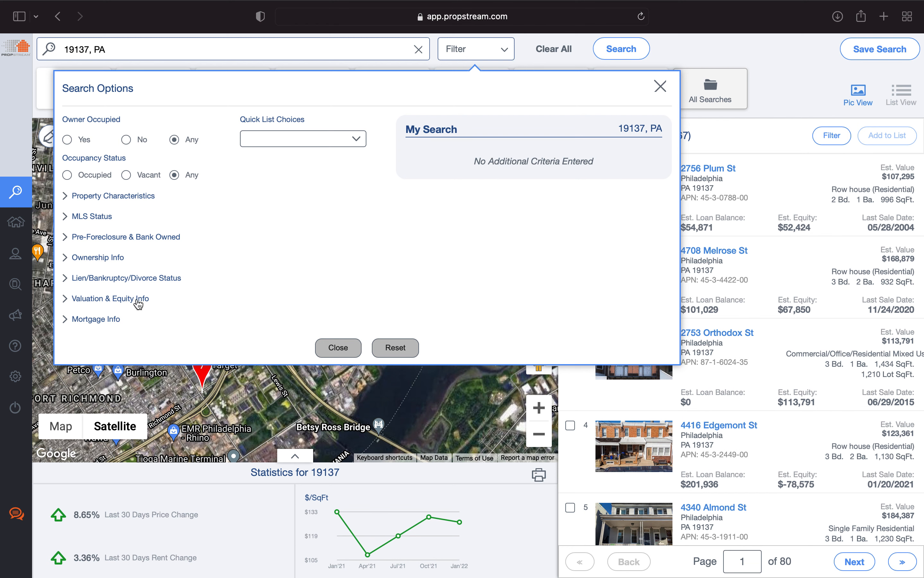
# Examine the Lien/Bankruptcy/Divorce Status filters.
pyautogui.click(112, 304)
pyautogui.click(112, 303)
pyautogui.click(102, 280)
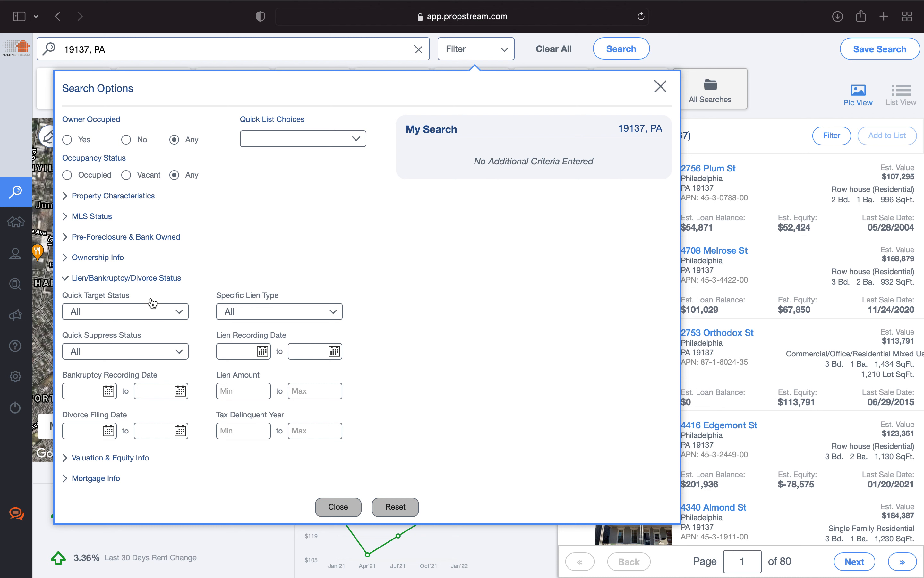
pyautogui.click(115, 277)
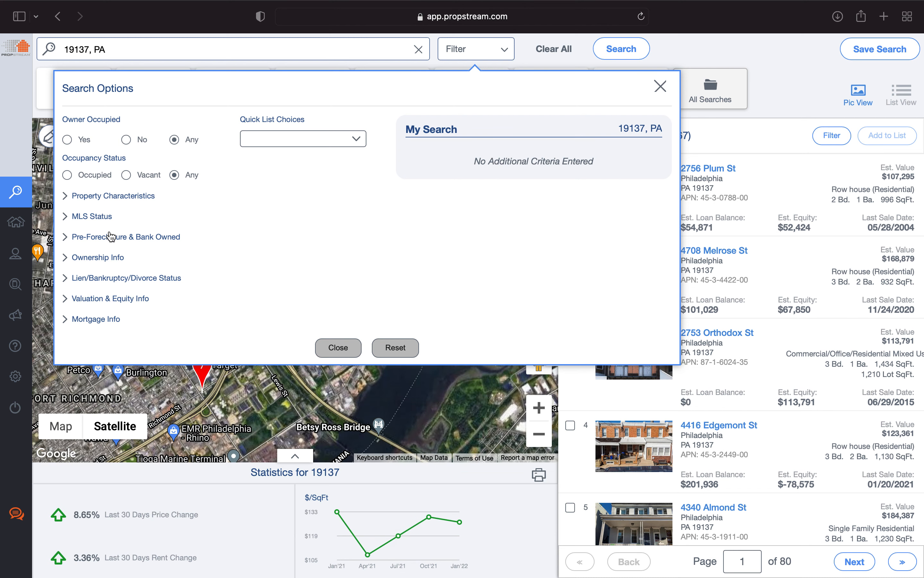
# Recheck the Pre-Foreclosure & Bank Owned filters and examine the Valuation & Equity Info filters.
pyautogui.click(110, 237)
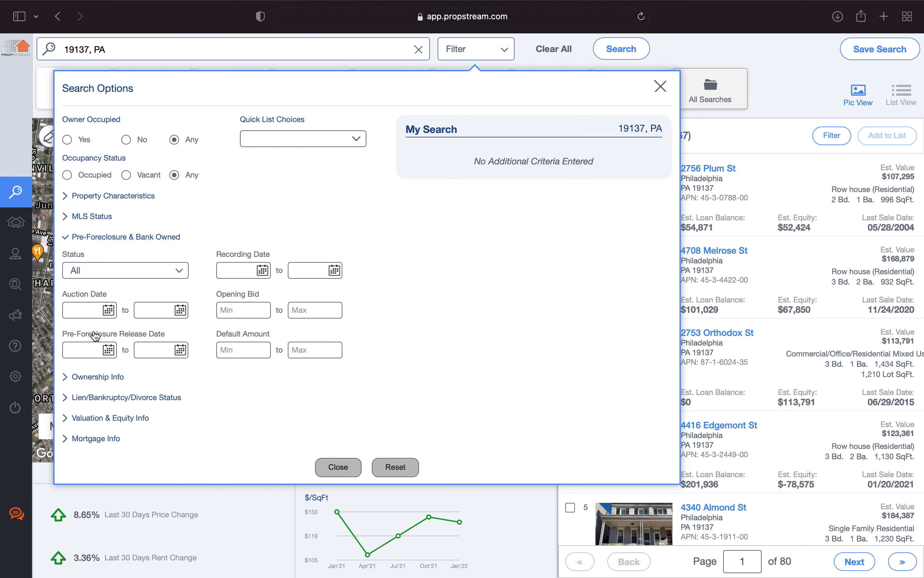
pyautogui.click(96, 237)
pyautogui.click(101, 302)
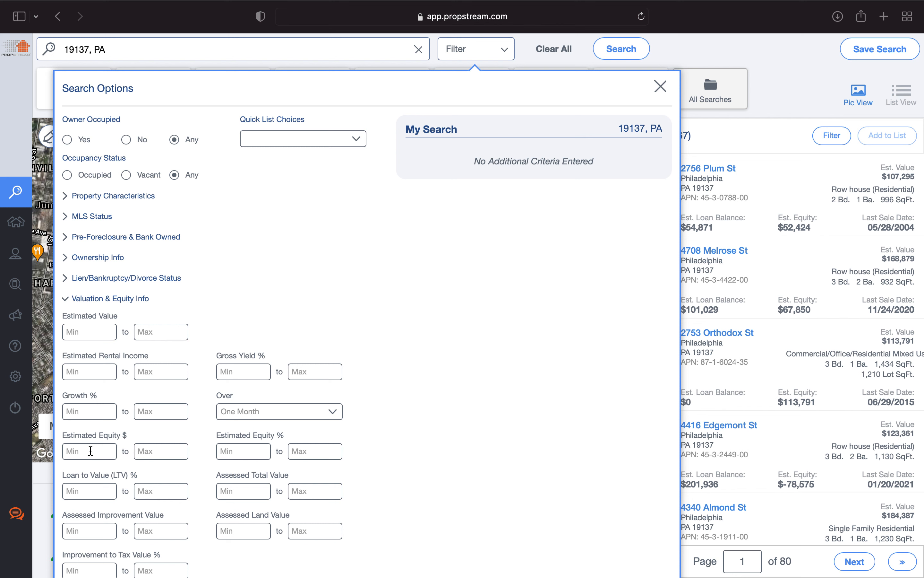
pyautogui.click(88, 301)
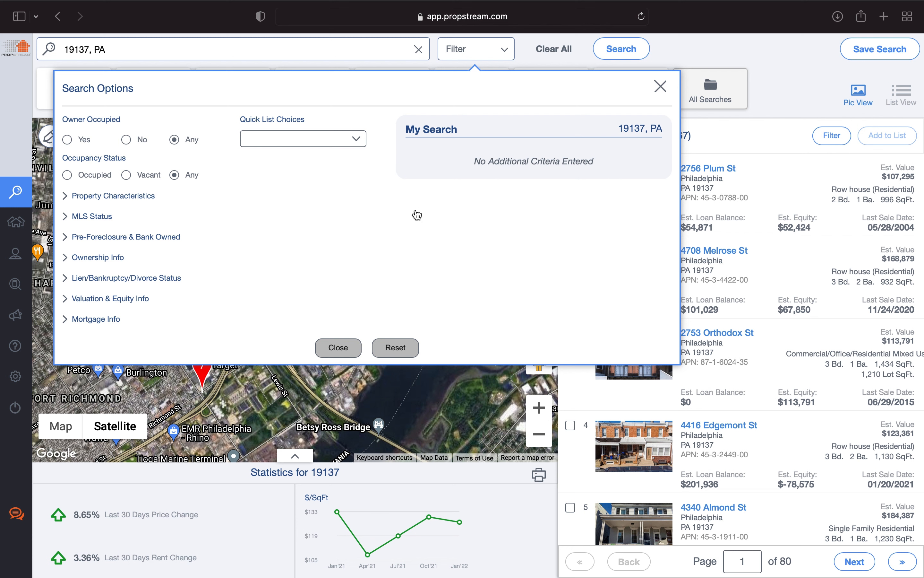
# Restrict the 19137 search to properties whose occupancy status is Vacant.
pyautogui.click(503, 57)
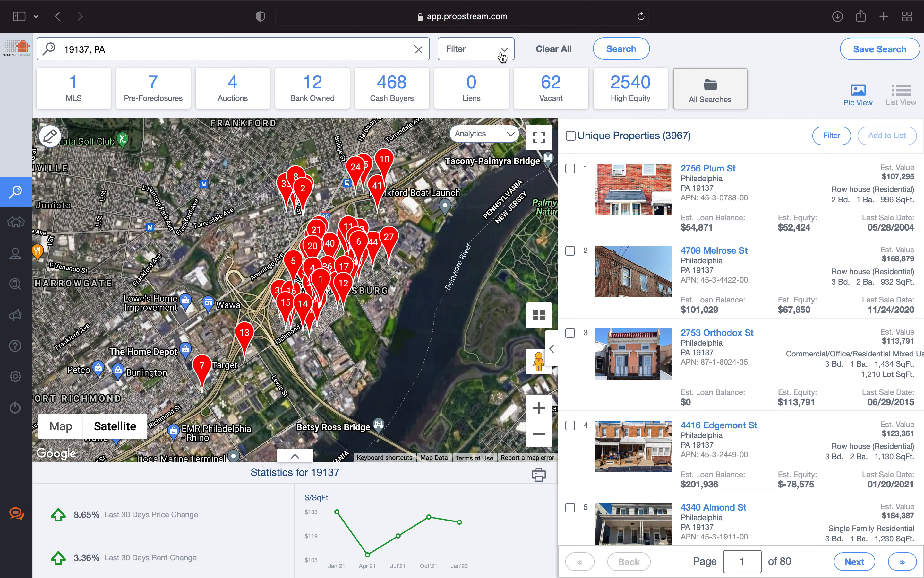
pyautogui.click(503, 58)
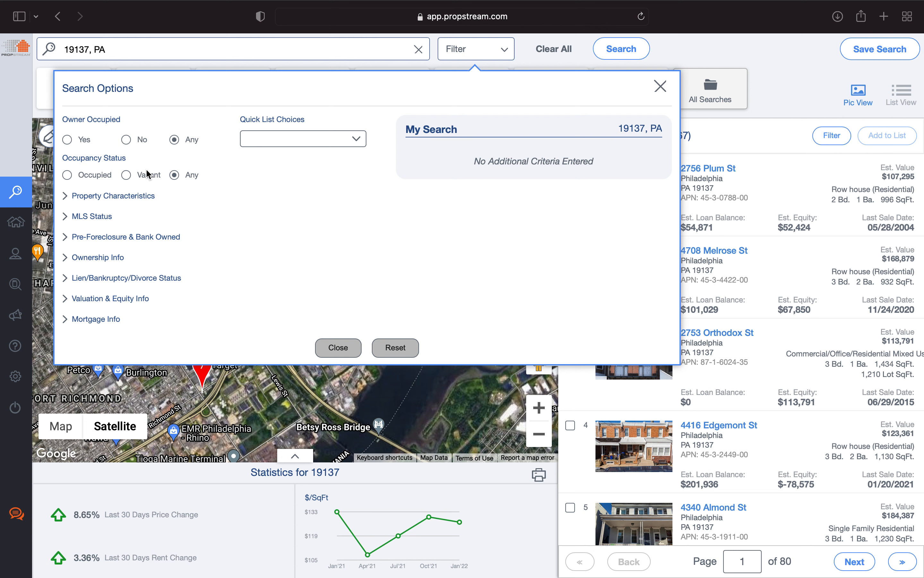
pyautogui.click(127, 175)
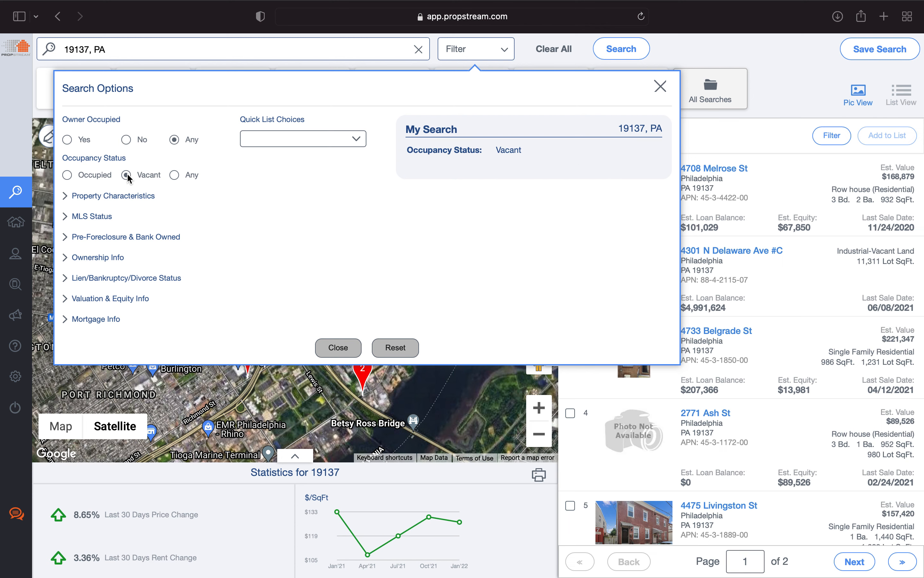
# Limit the property classifications to Residential, Commercial and Vacant Land.
pyautogui.click(117, 197)
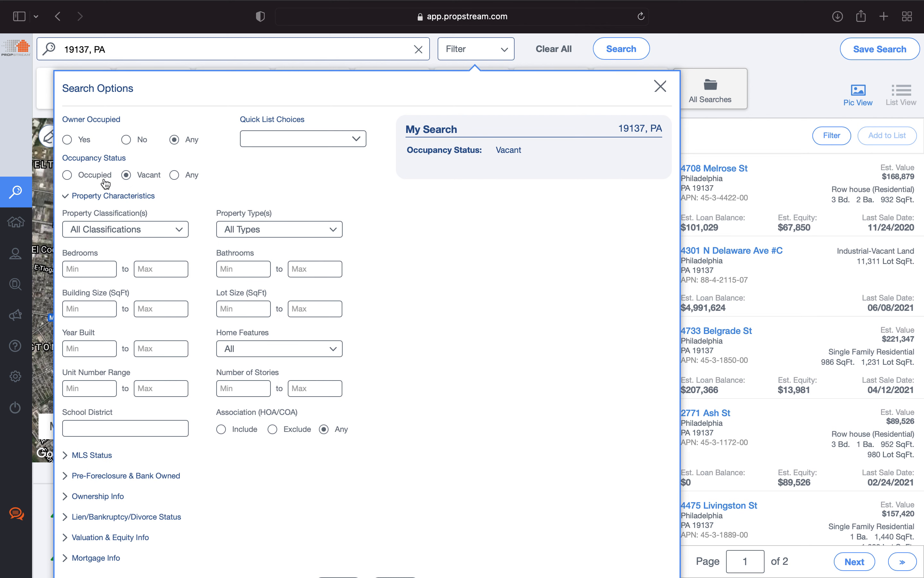
pyautogui.click(139, 229)
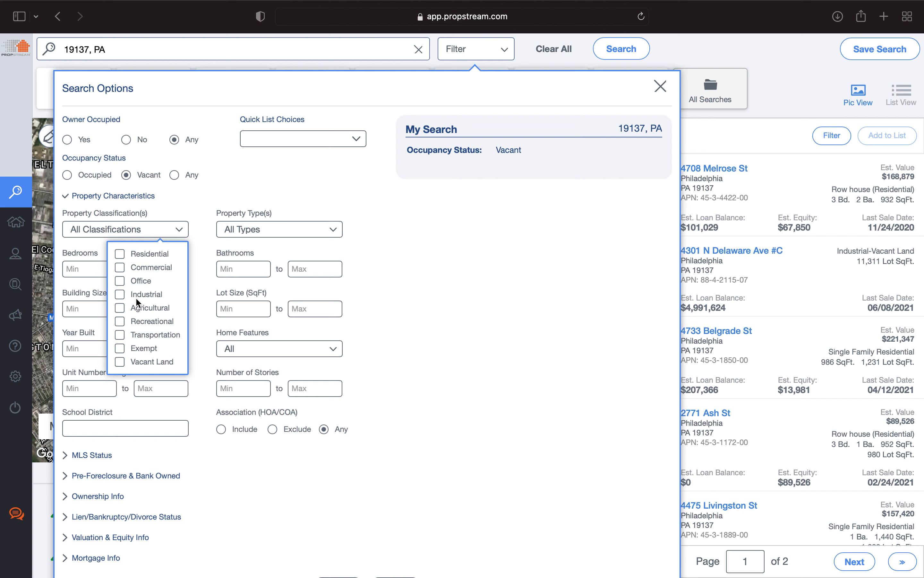
pyautogui.click(119, 253)
pyautogui.click(119, 267)
pyautogui.click(123, 363)
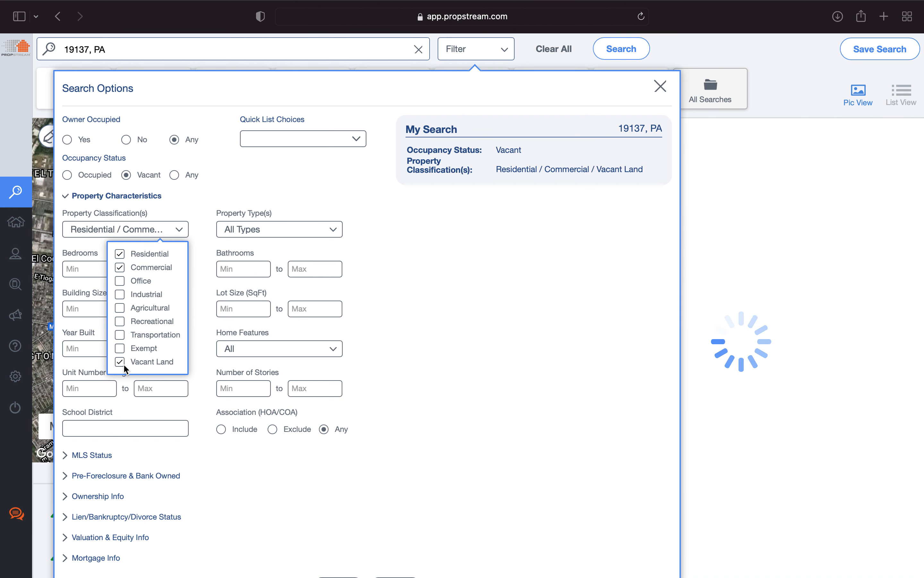
pyautogui.click(178, 229)
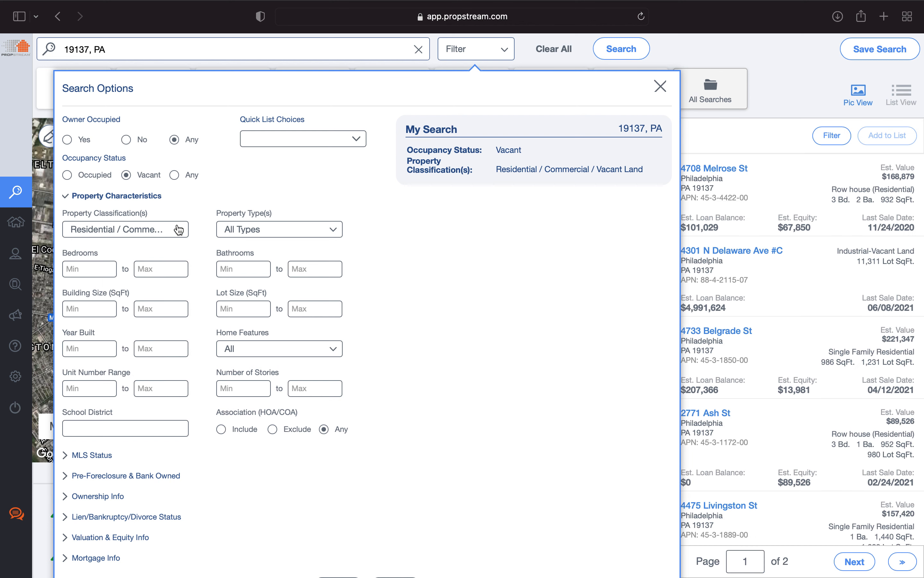
pyautogui.click(178, 229)
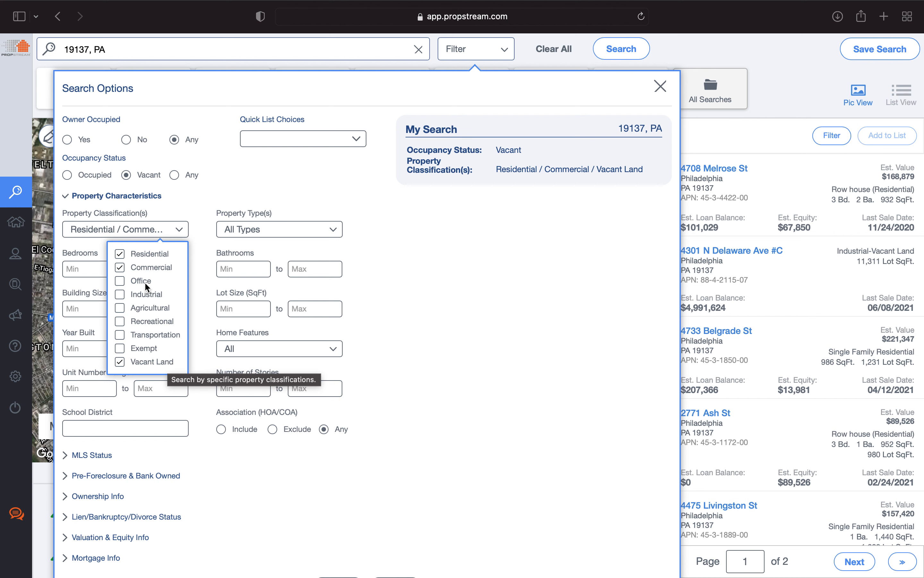
pyautogui.click(178, 231)
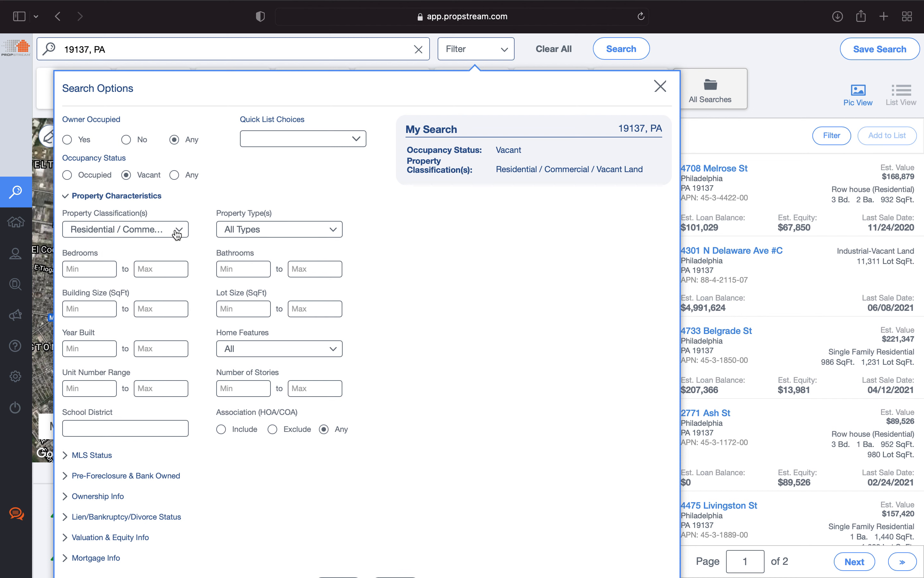
pyautogui.click(137, 197)
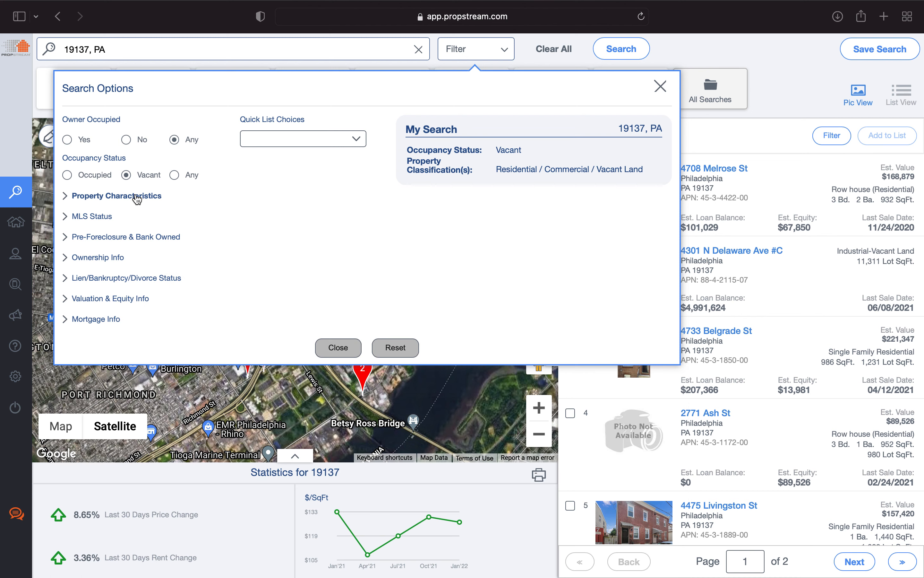
# Set On Market to No and the minimum years of ownership to 3, and close the search options.
pyautogui.click(103, 218)
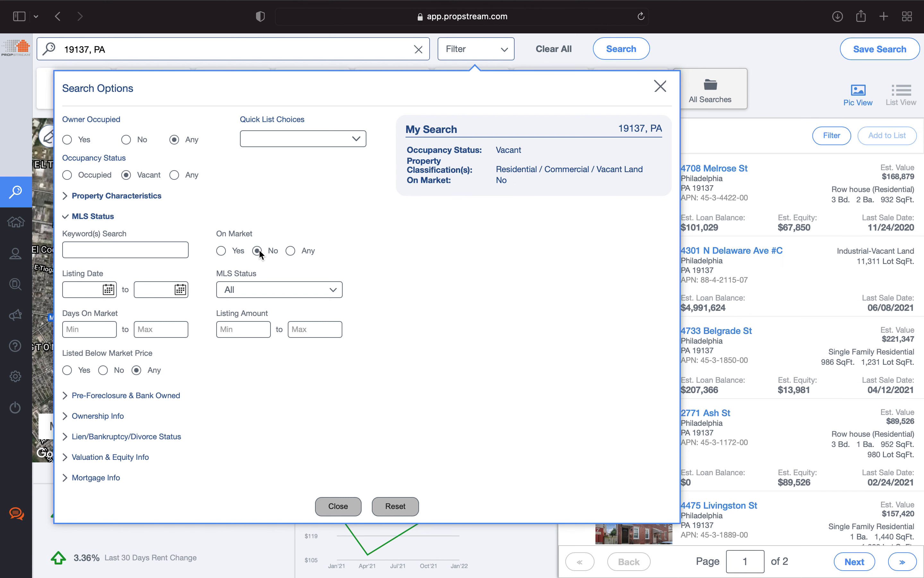
pyautogui.click(92, 216)
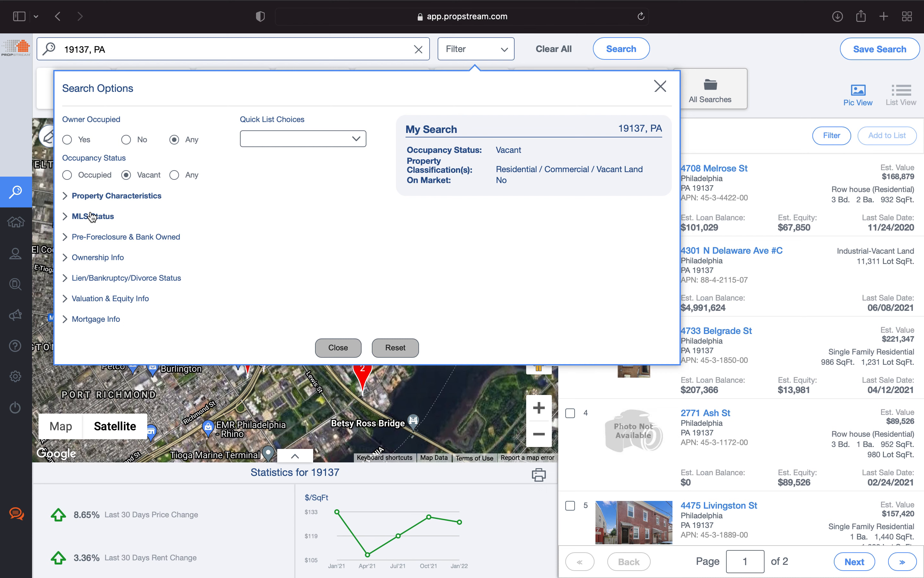
pyautogui.click(98, 258)
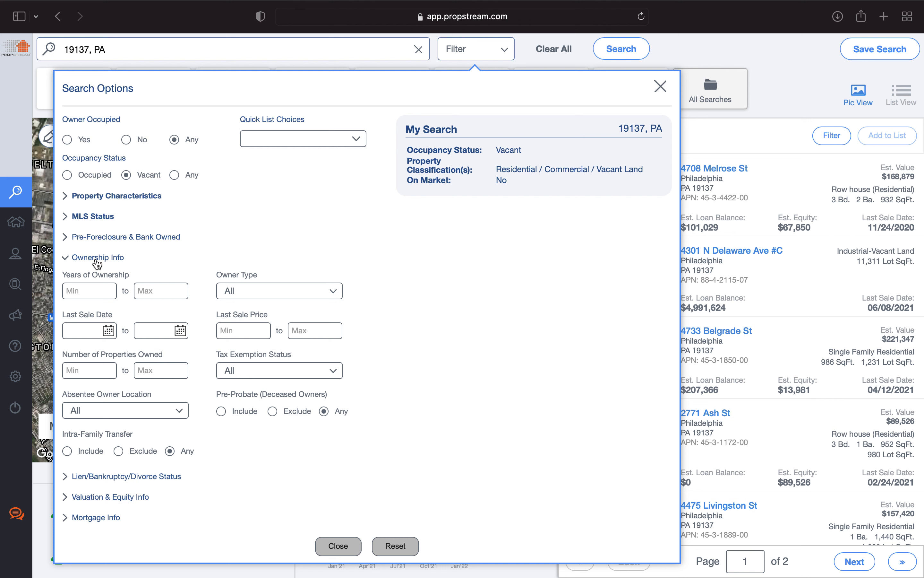
pyautogui.click(90, 293)
pyautogui.write('3')
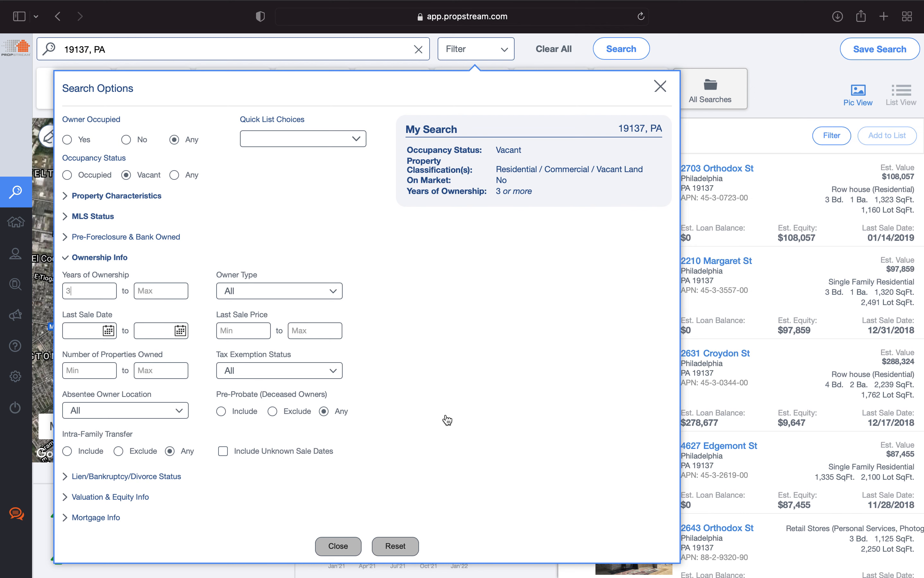
pyautogui.click(336, 546)
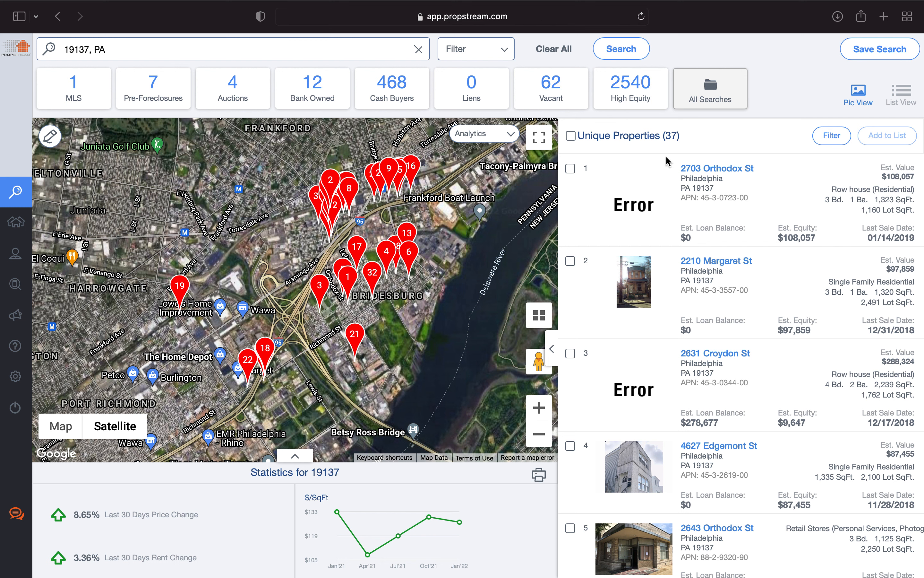
# Select all the filtered 19137 properties and start adding them to a marketing list.
pyautogui.click(571, 135)
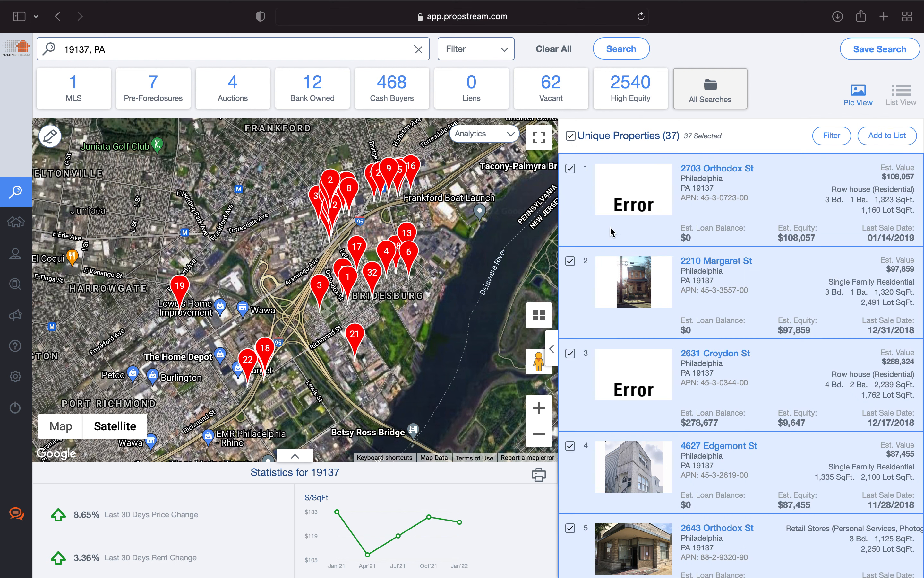
pyautogui.click(875, 148)
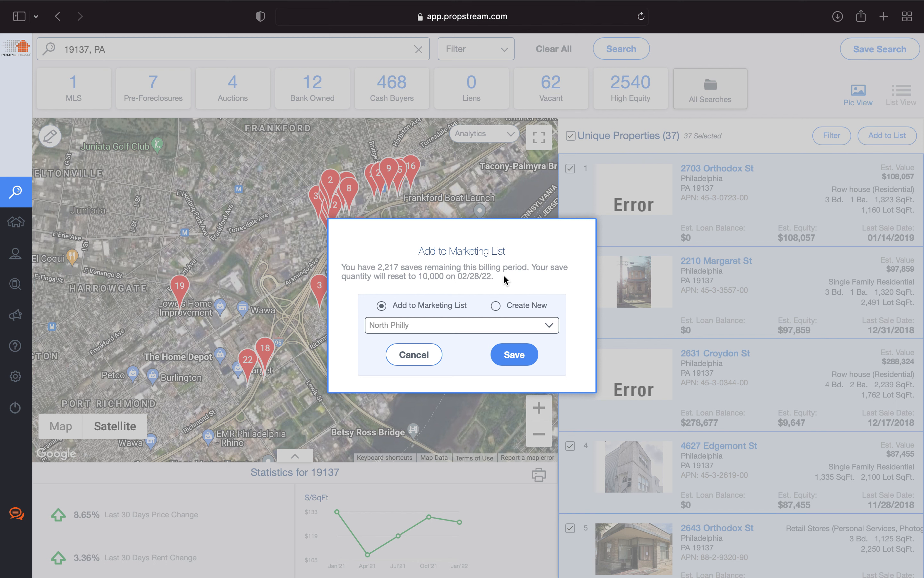
pyautogui.click(496, 305)
pyautogui.click(489, 323)
pyautogui.write("Mikay's List")
pyautogui.press('BackSpace')
pyautogui.press('BackSpace')
pyautogui.press('BackSpace')
pyautogui.write('ist')
# Save the selected properties to the existing "North Philly" marketing list and dismiss the confirmation.
pyautogui.click(382, 305)
pyautogui.click(509, 359)
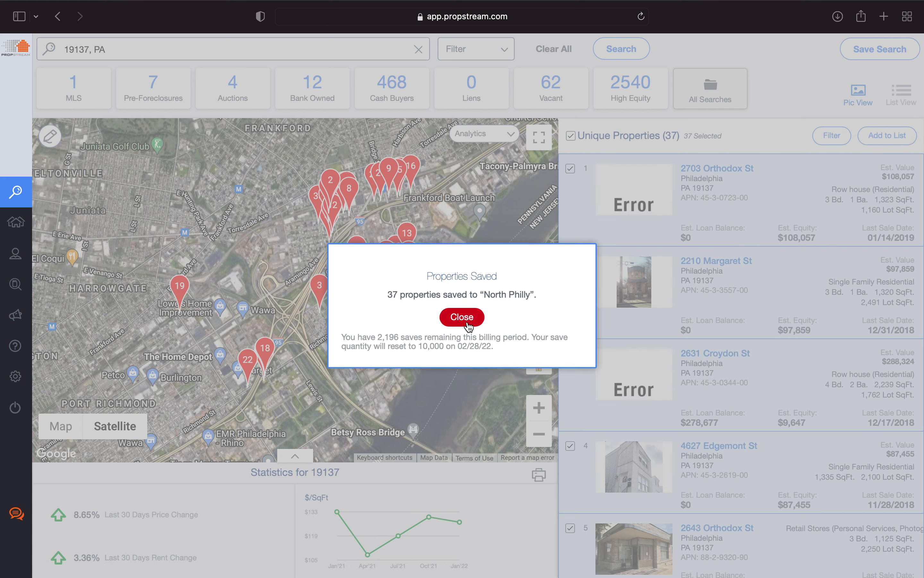
pyautogui.click(468, 327)
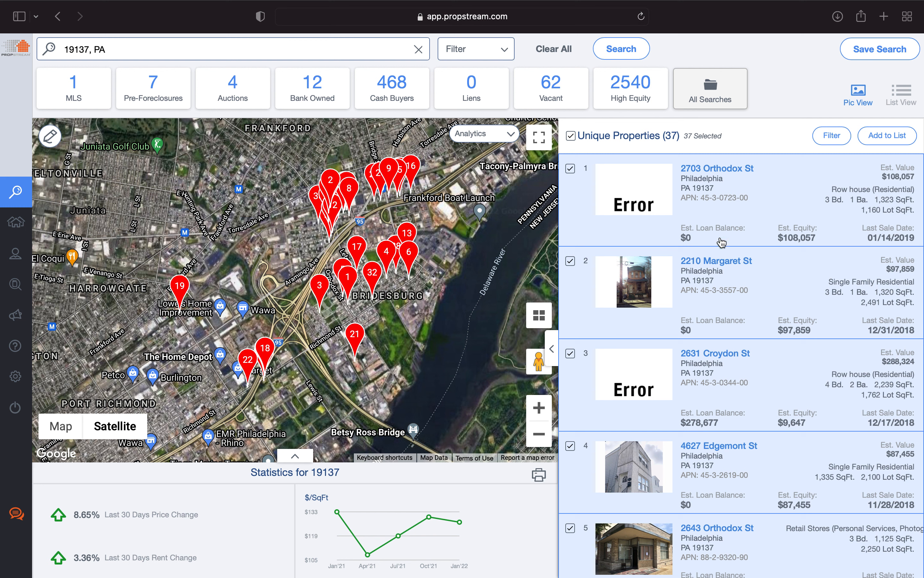
# Clear the current search and its filters, and search for properties in zip code 19138, PA.
pyautogui.click(558, 55)
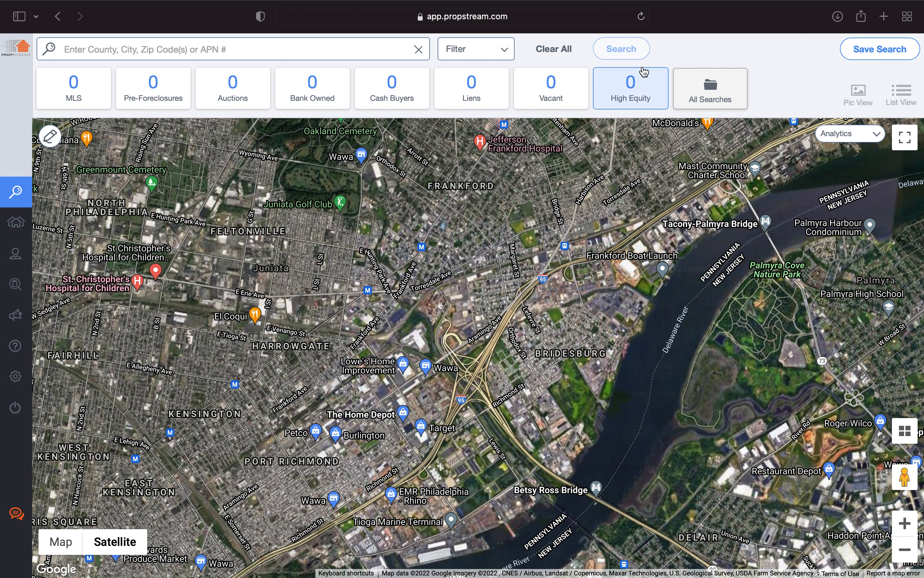
pyautogui.click(383, 48)
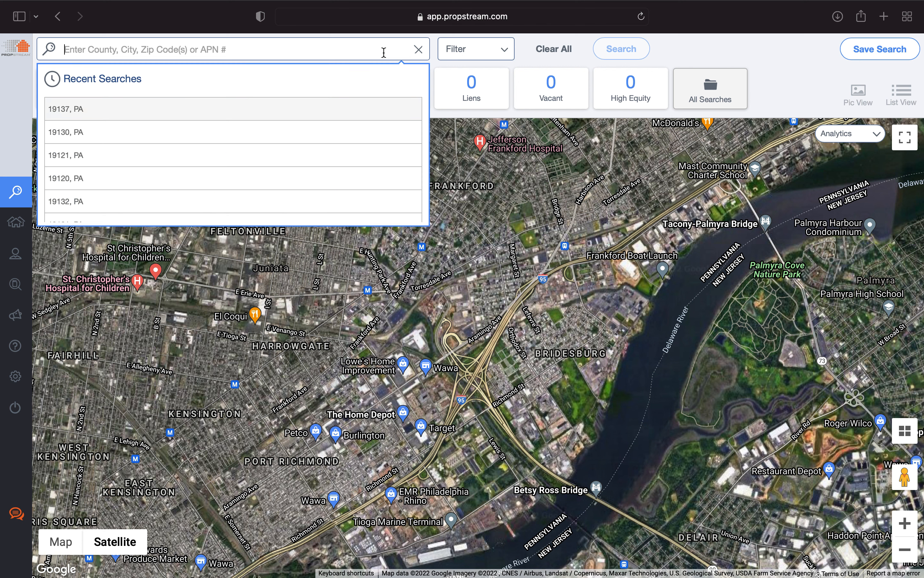
pyautogui.write('19138')
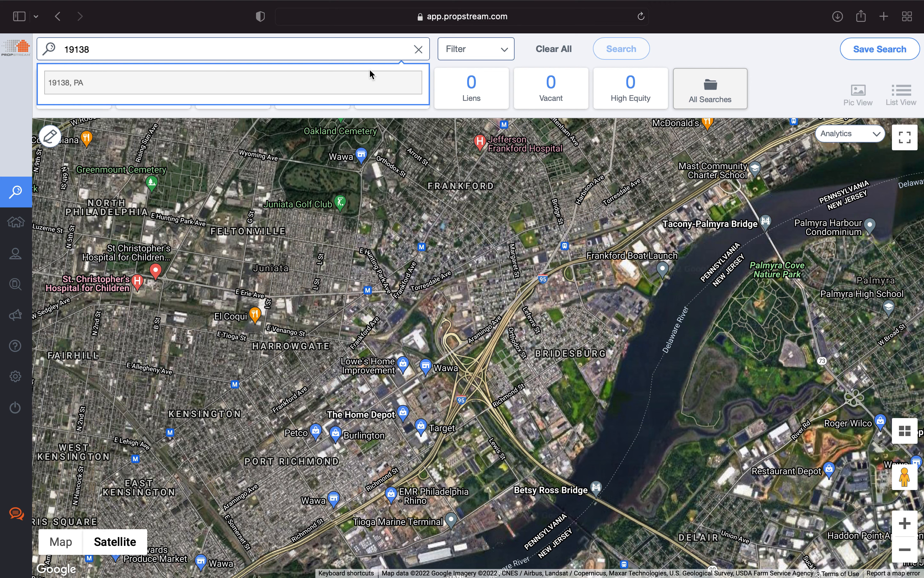
pyautogui.click(299, 91)
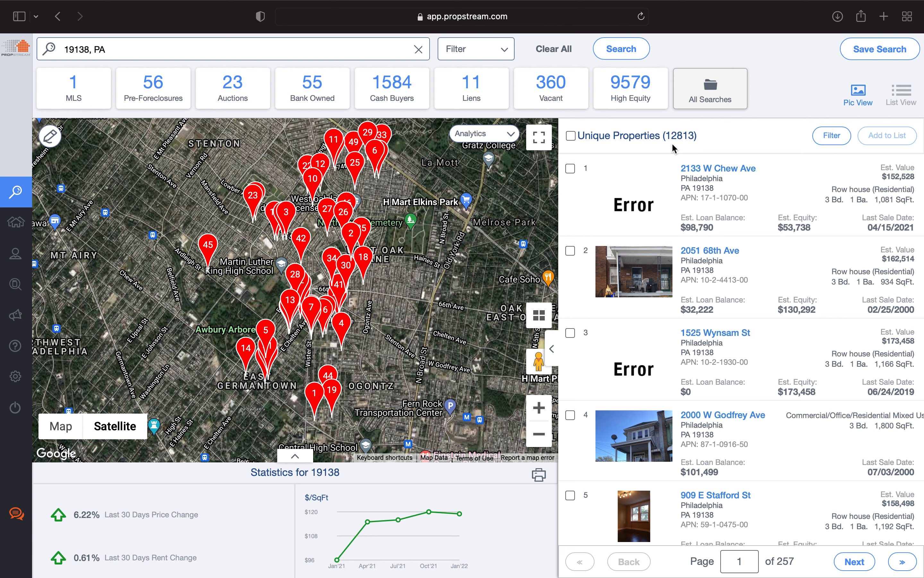
# Filter the 19138 search to vacant properties classified as Residential, Commercial or Vacant Land.
pyautogui.click(466, 57)
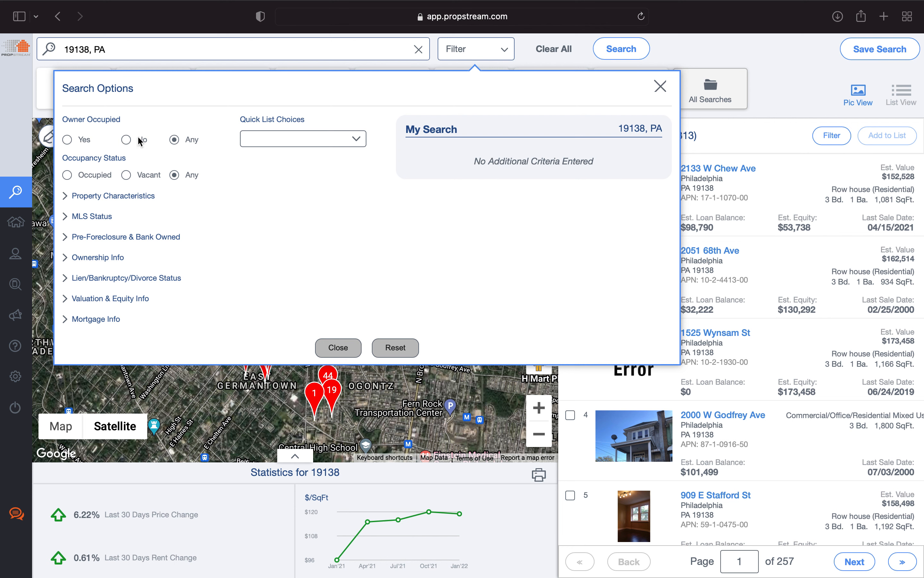
pyautogui.click(126, 175)
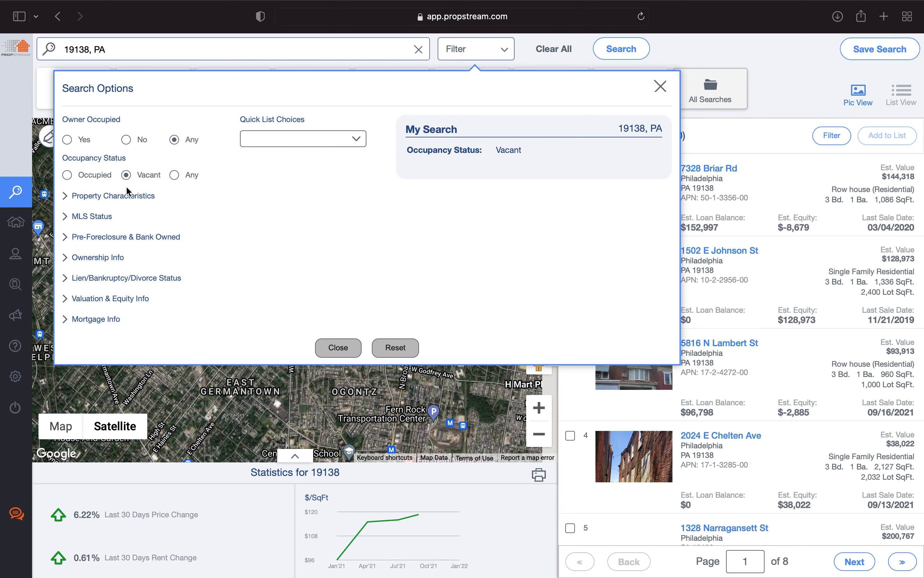
pyautogui.click(146, 198)
pyautogui.click(139, 231)
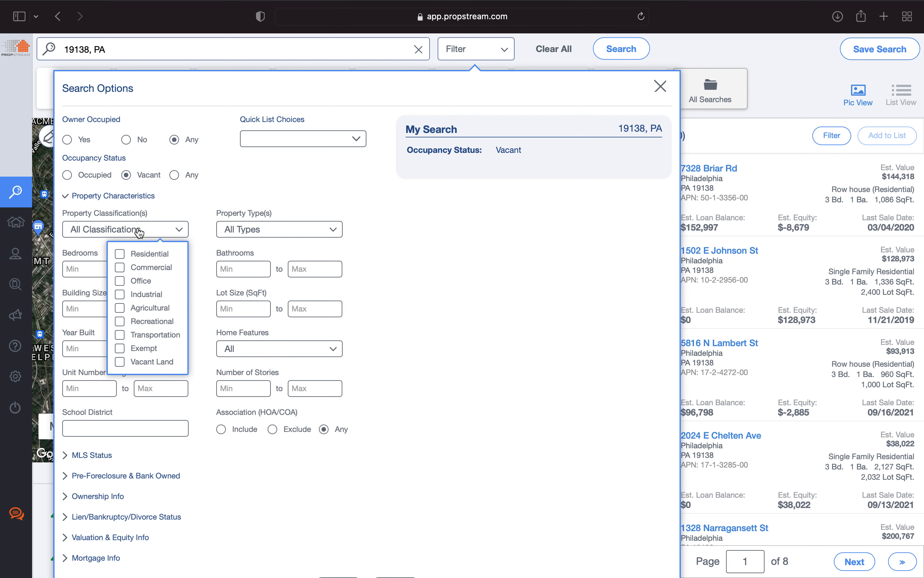
pyautogui.click(120, 253)
pyautogui.click(119, 268)
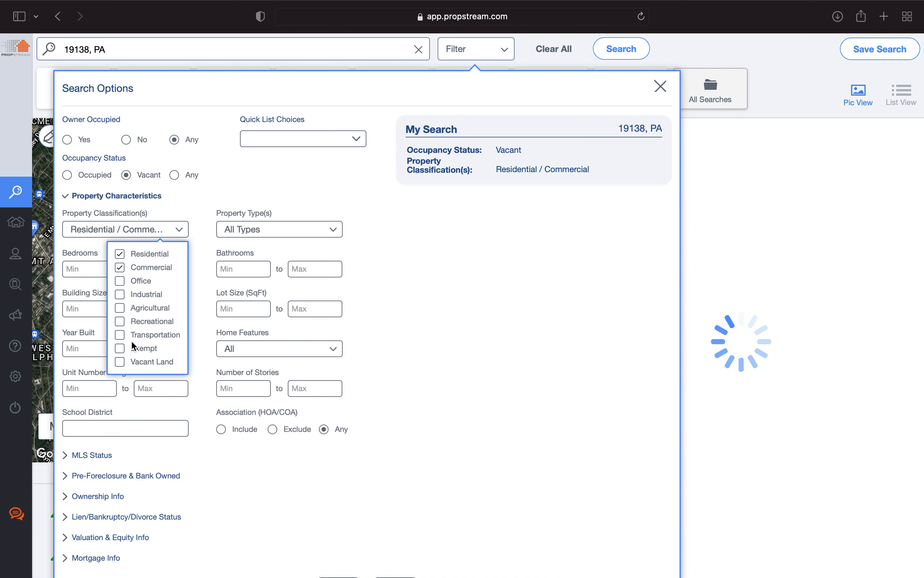
pyautogui.click(119, 362)
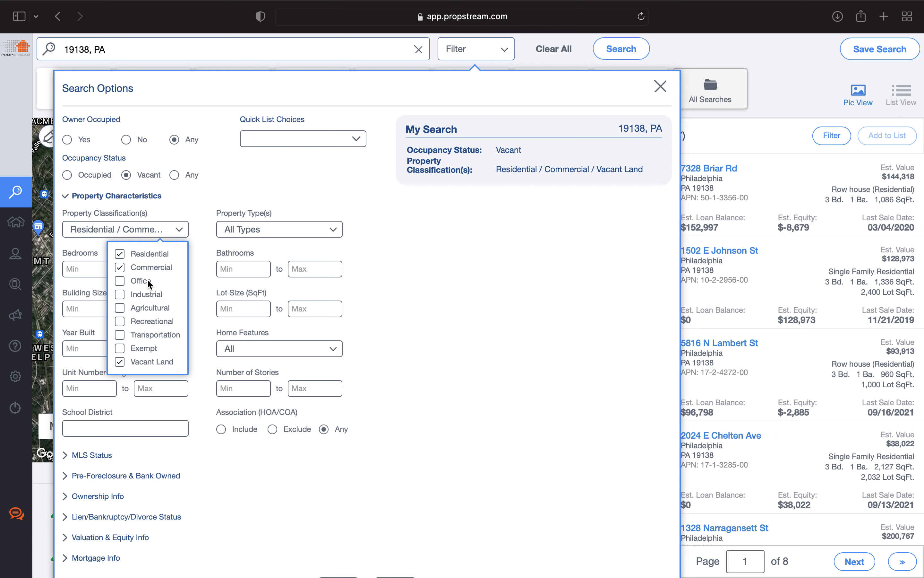
pyautogui.click(114, 199)
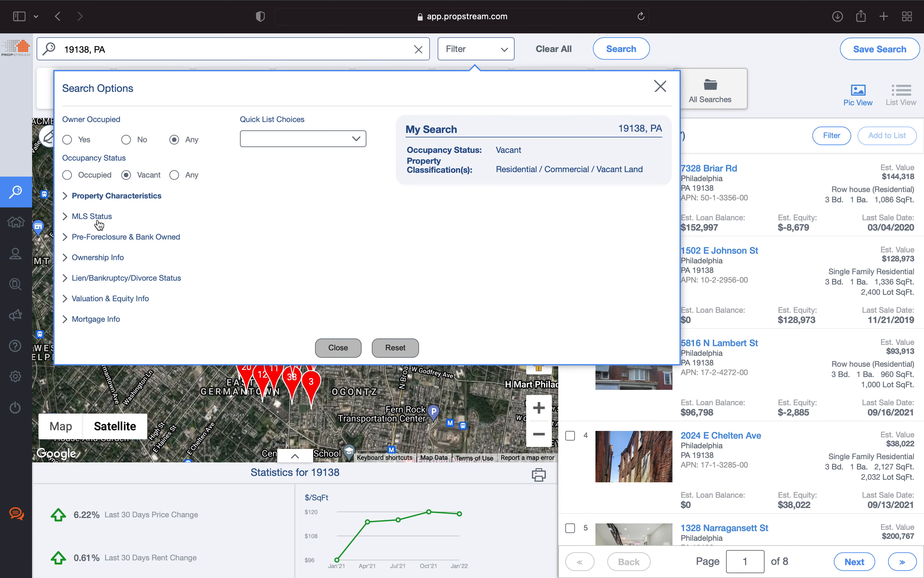
# Restrict the 19138 results to off-market properties owned for at least 3 years, and close the search options.
pyautogui.click(99, 224)
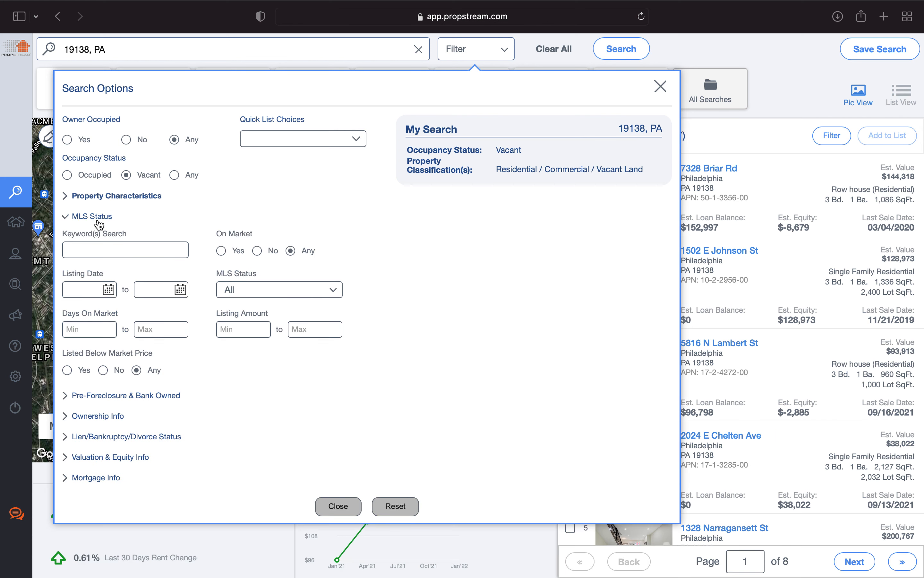
pyautogui.click(257, 251)
pyautogui.click(92, 218)
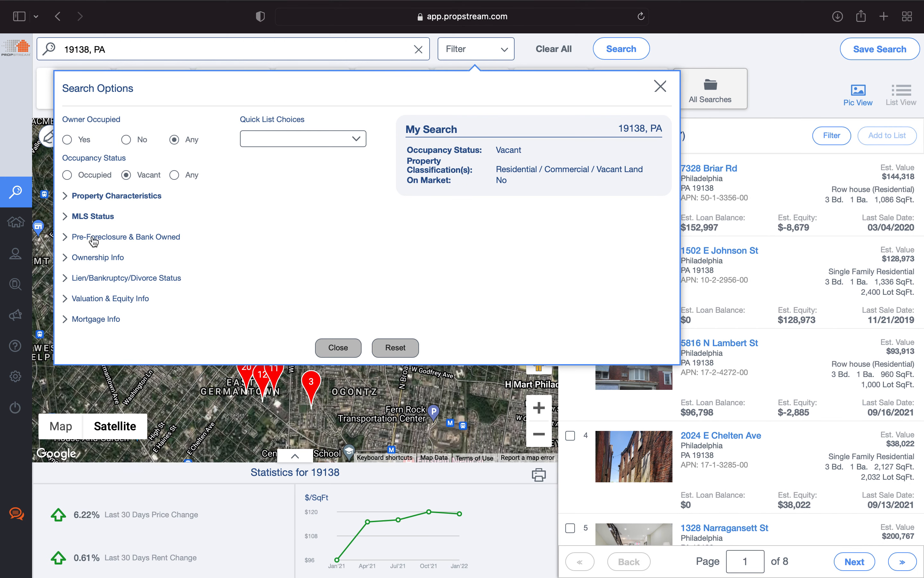
pyautogui.click(96, 260)
pyautogui.click(97, 294)
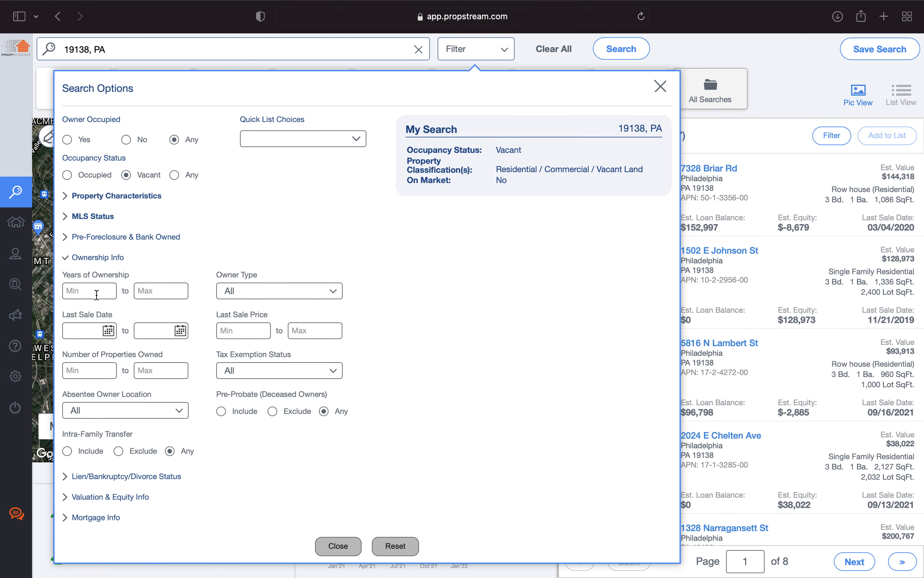
pyautogui.write('3')
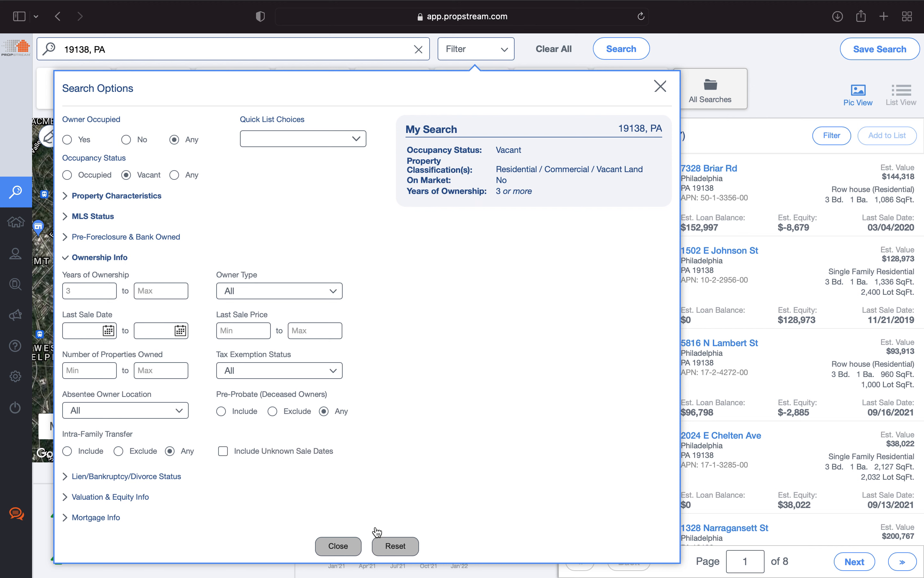
pyautogui.click(349, 546)
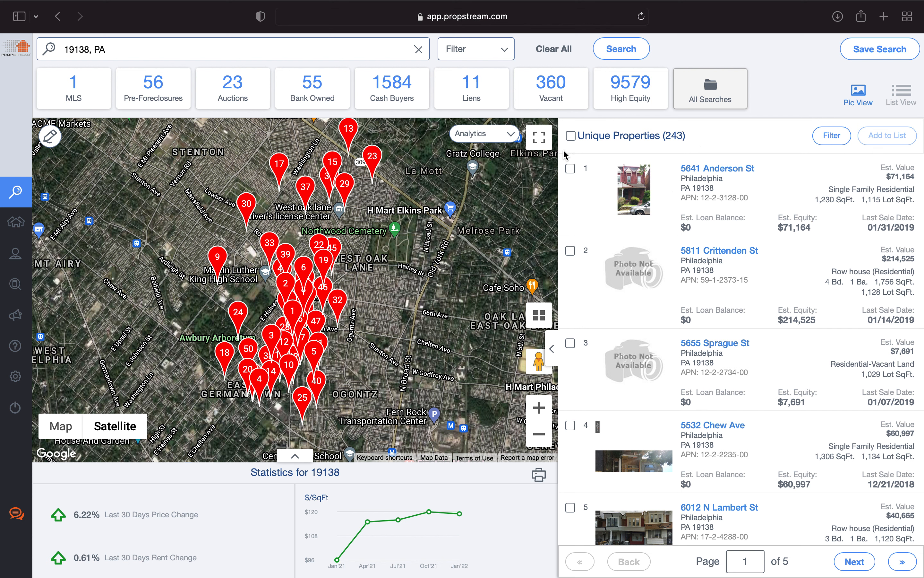
# Select all 19138 search results, save them to the existing "North Philly" marketing list, and dismiss the confirmation.
pyautogui.click(571, 138)
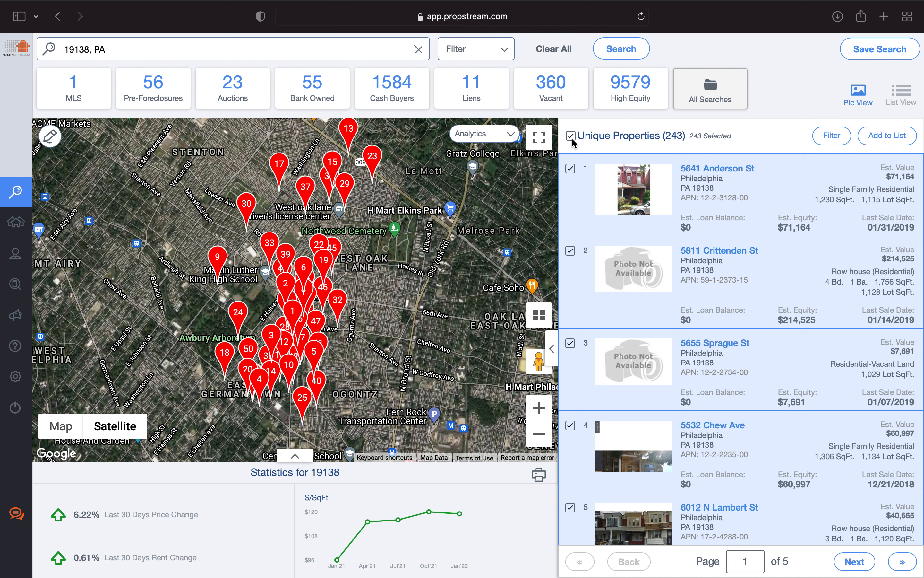
pyautogui.click(902, 140)
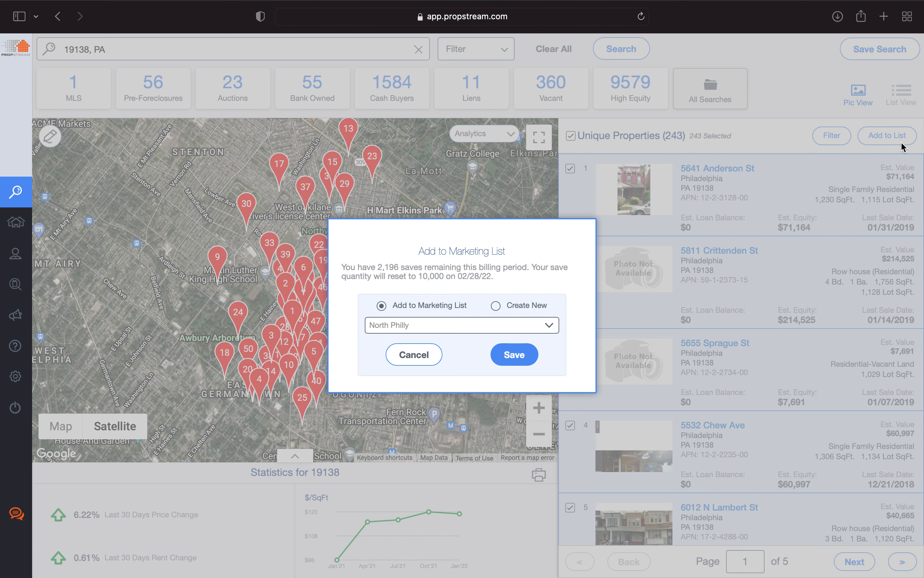
pyautogui.click(523, 359)
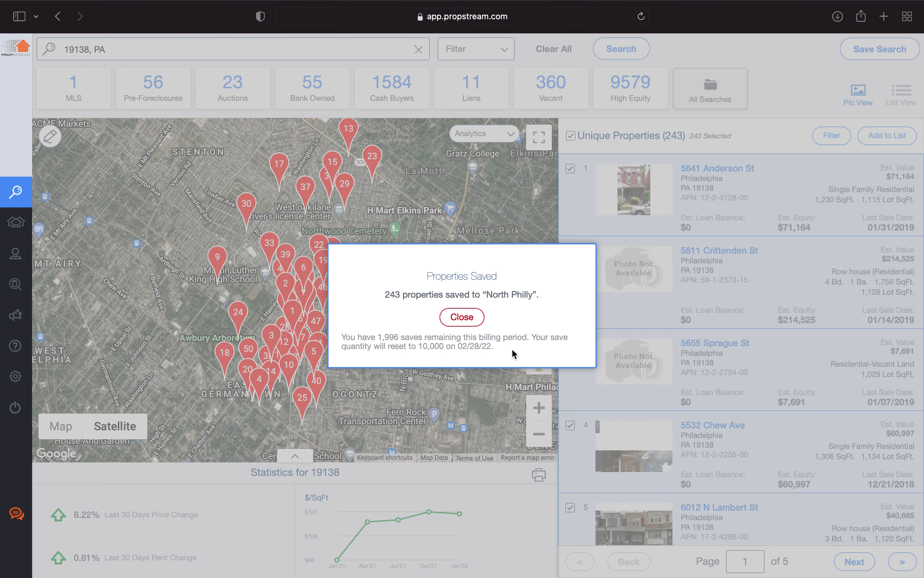
pyautogui.click(461, 319)
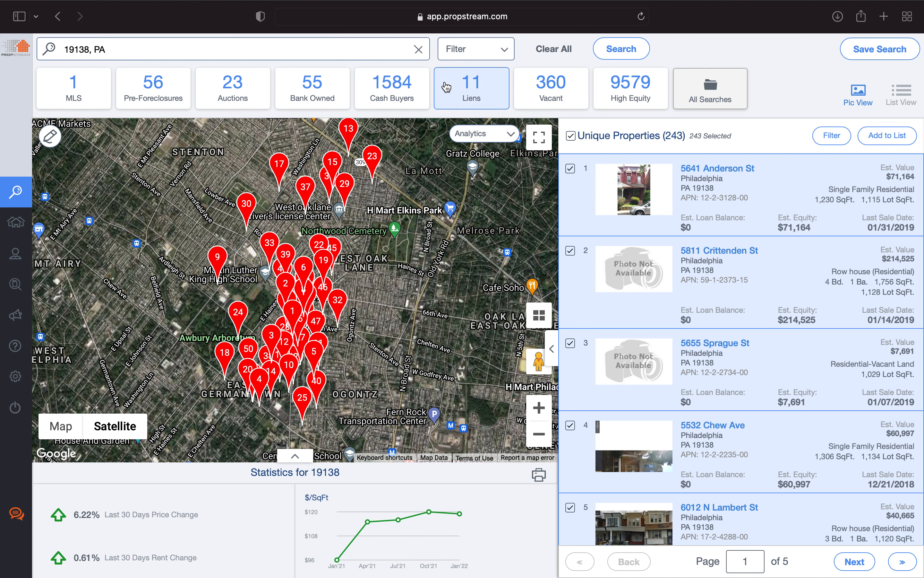
# Replace the searched location with zip code 19134, PA, keeping the existing filters.
pyautogui.click(419, 50)
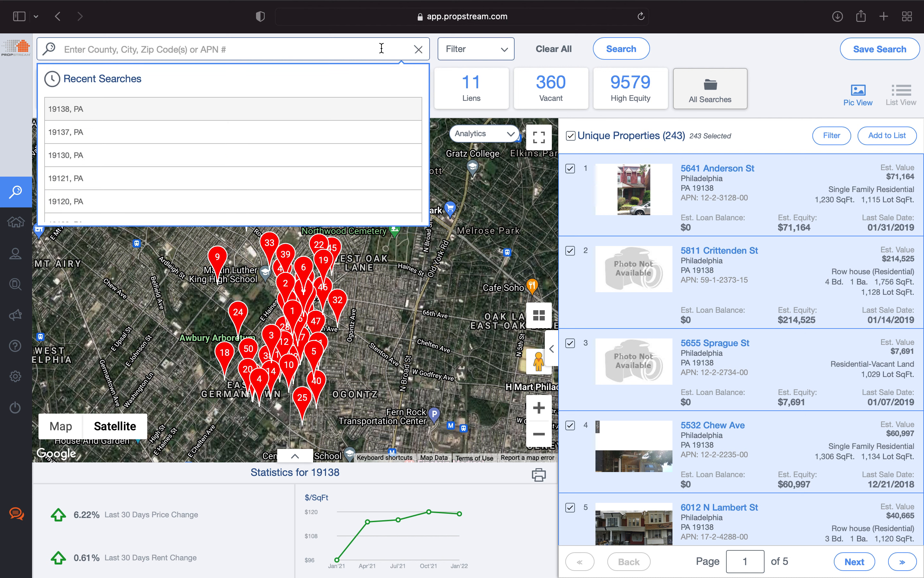
pyautogui.write('1913')
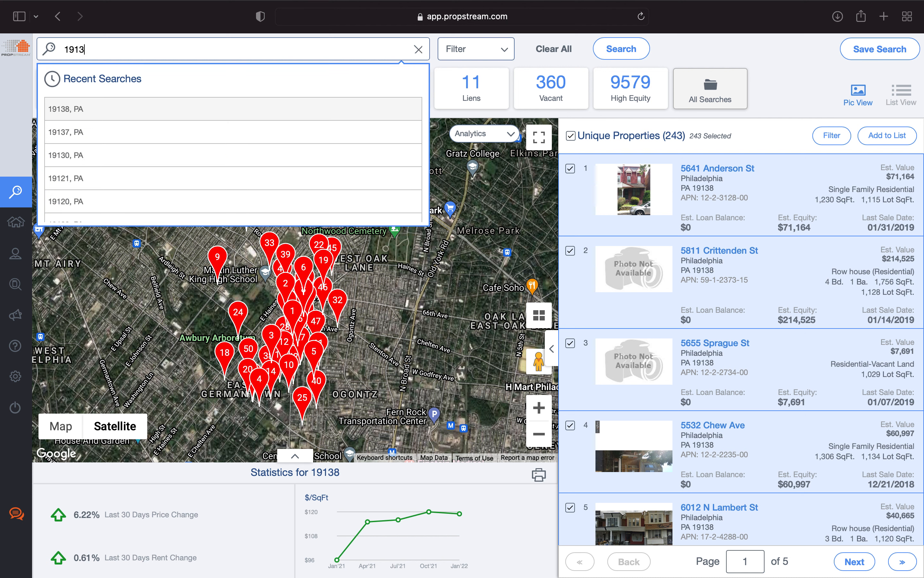
pyautogui.write('4, pa')
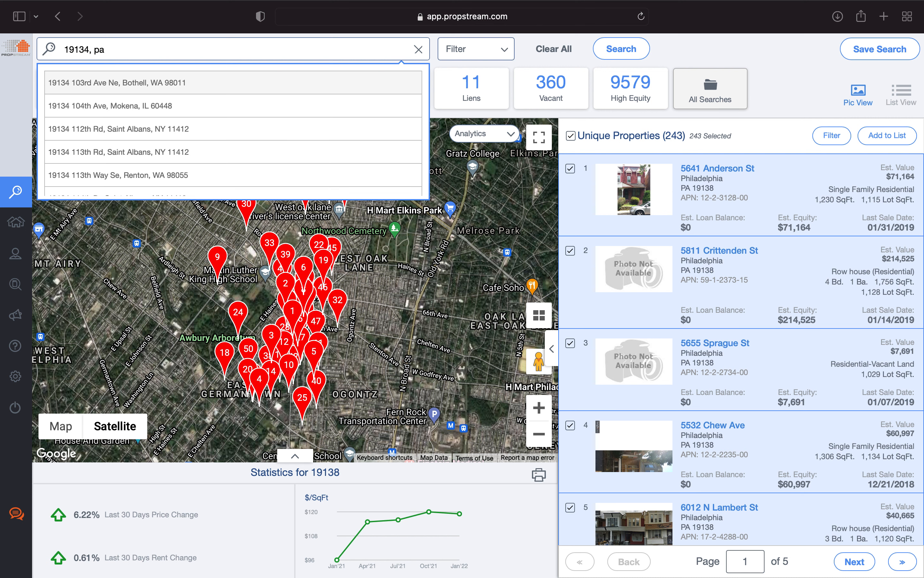
pyautogui.press('BackSpace')
pyautogui.press('BackSpace')
pyautogui.click(203, 90)
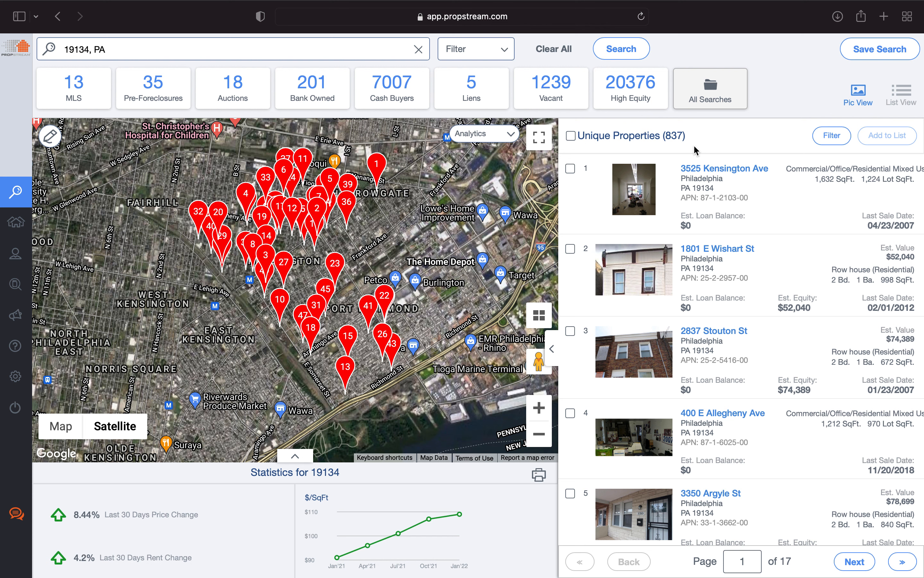
# View the 19134 results with occupancy status set to Any, and restore the Vacant filter.
pyautogui.click(491, 58)
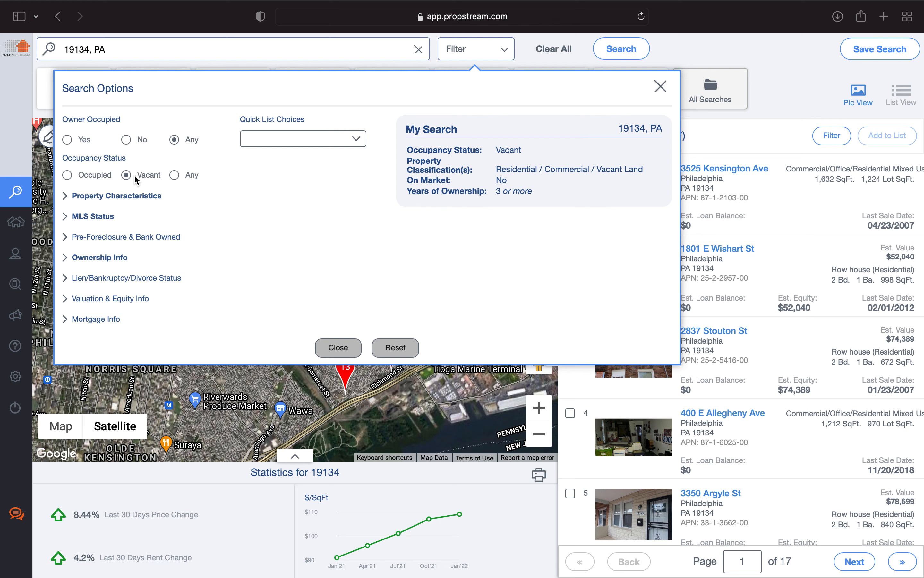
pyautogui.click(176, 174)
pyautogui.click(338, 347)
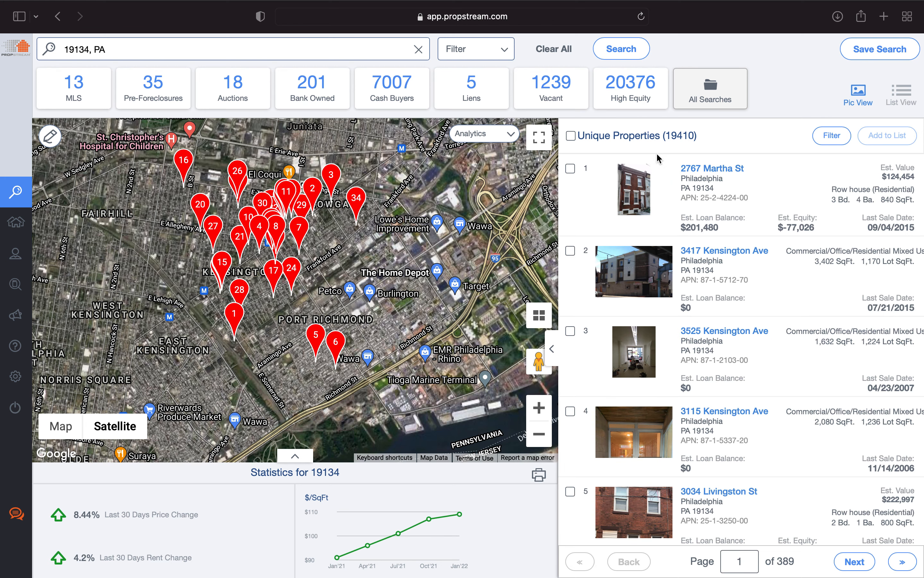
pyautogui.click(460, 57)
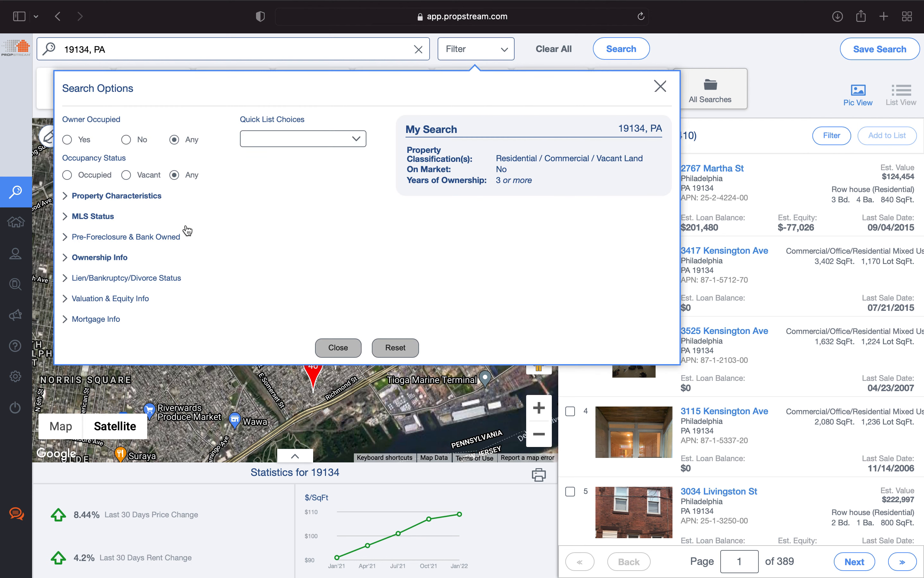
pyautogui.click(127, 174)
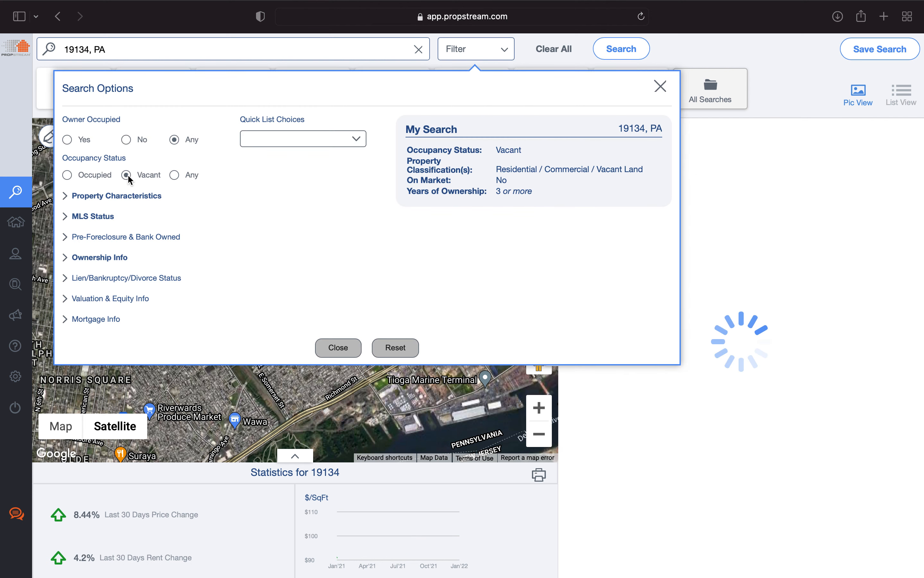
pyautogui.click(359, 349)
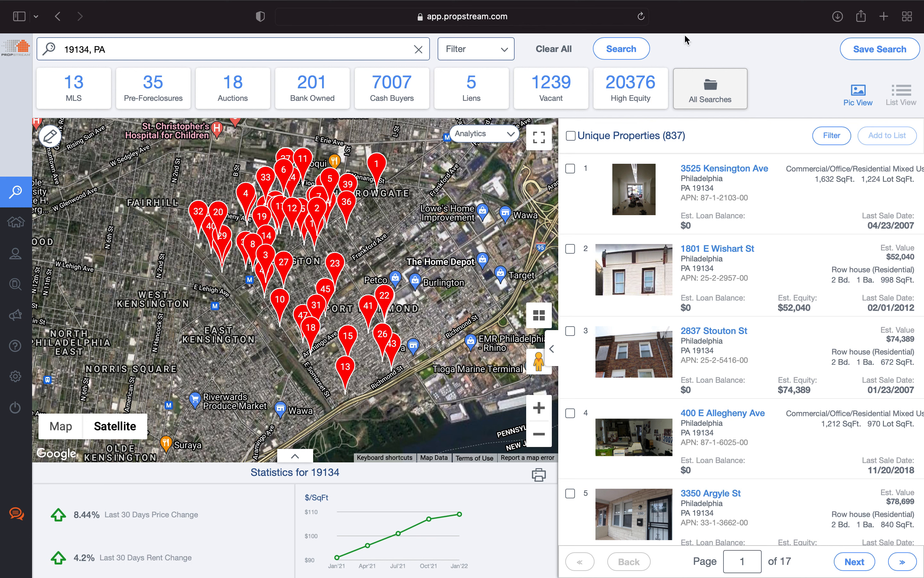
# Select all vacant 19134 properties, add them to the "North Philly" marketing list, and close the save confirmation.
pyautogui.click(572, 136)
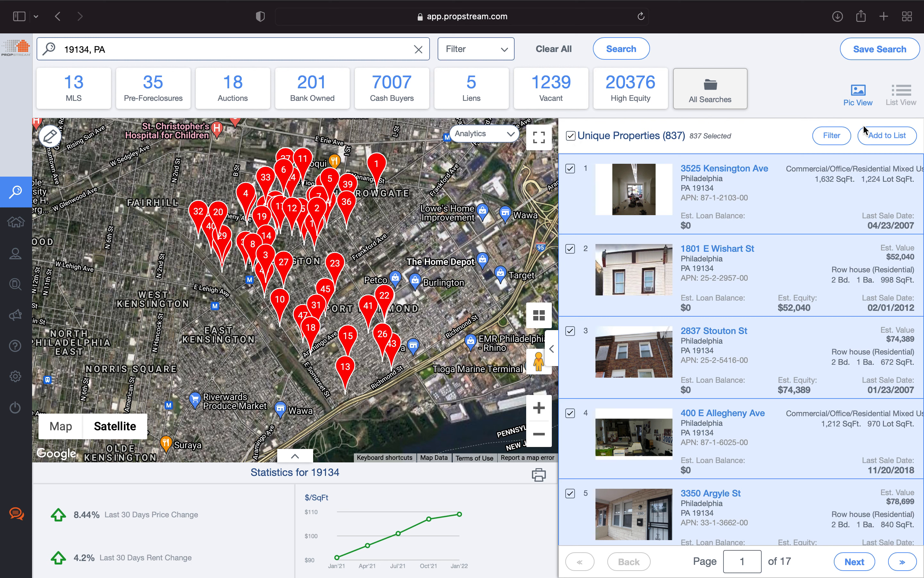
pyautogui.click(874, 141)
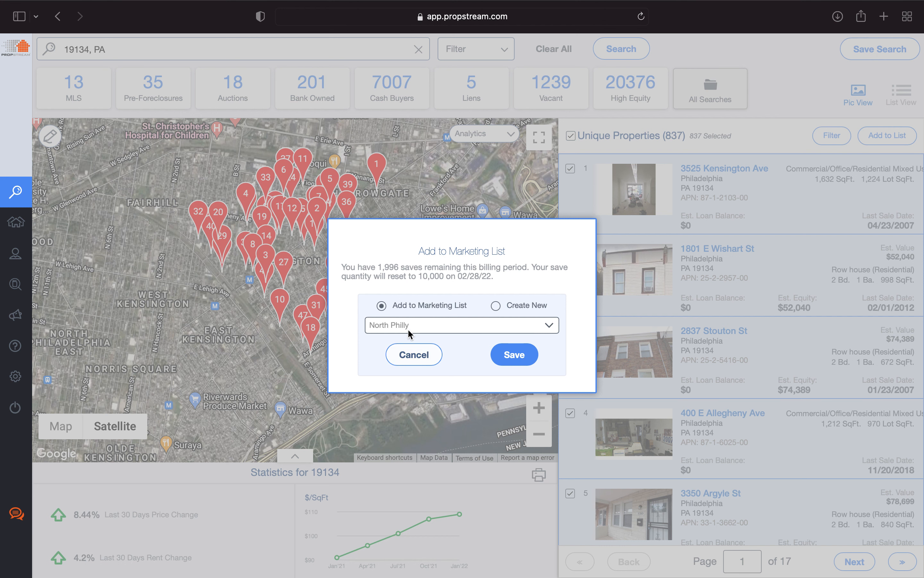
pyautogui.click(504, 359)
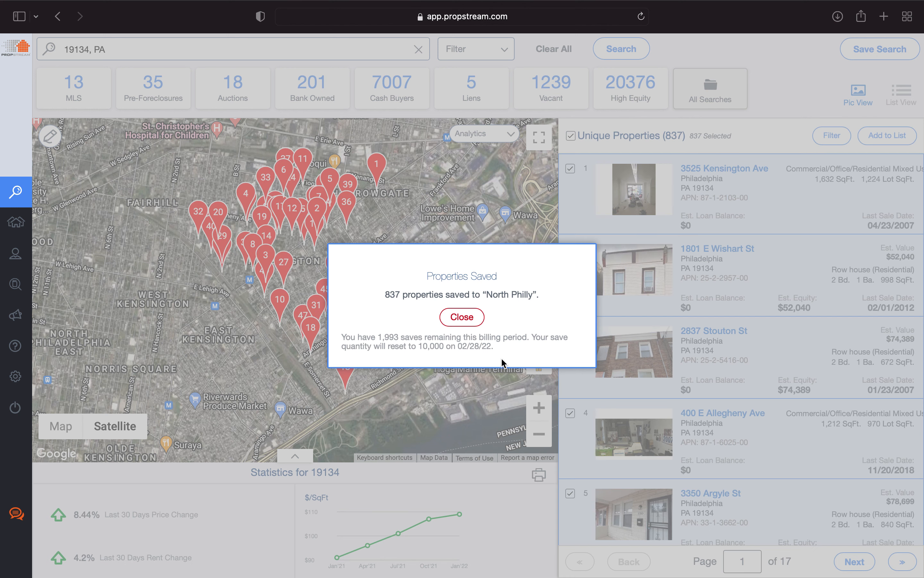
pyautogui.click(465, 321)
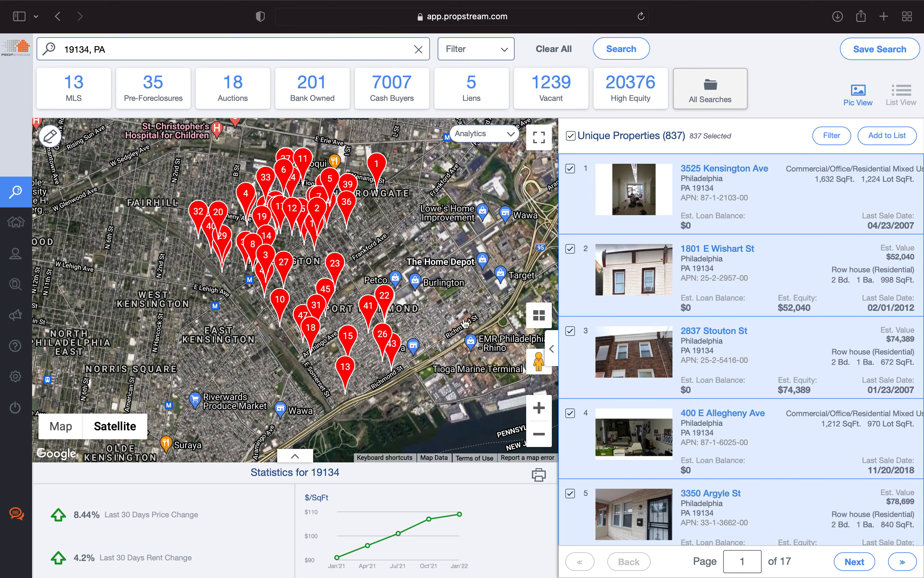
# Export all properties in the saved "North Philly" marketing list and dismiss the export confirmation.
pyautogui.moveTo(72, 234)
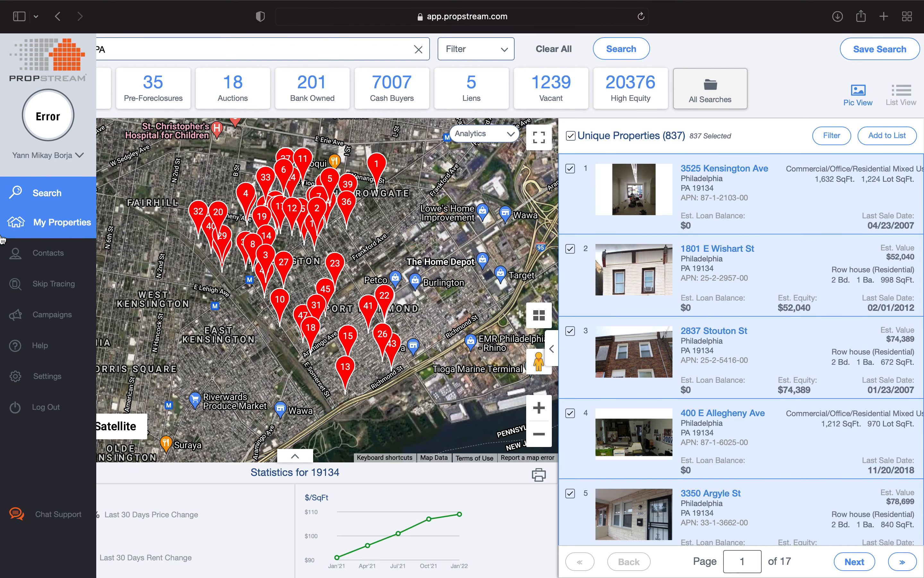
pyautogui.click(70, 225)
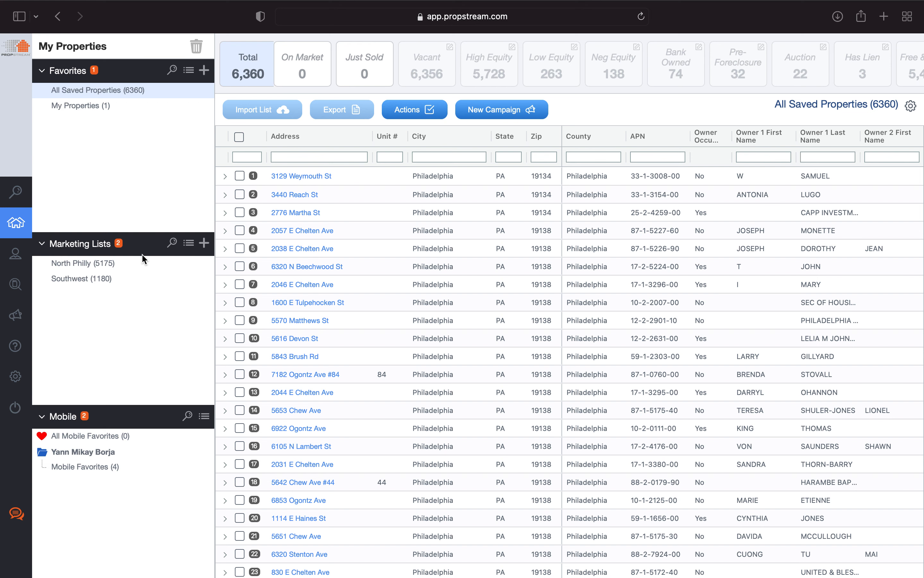
pyautogui.click(127, 270)
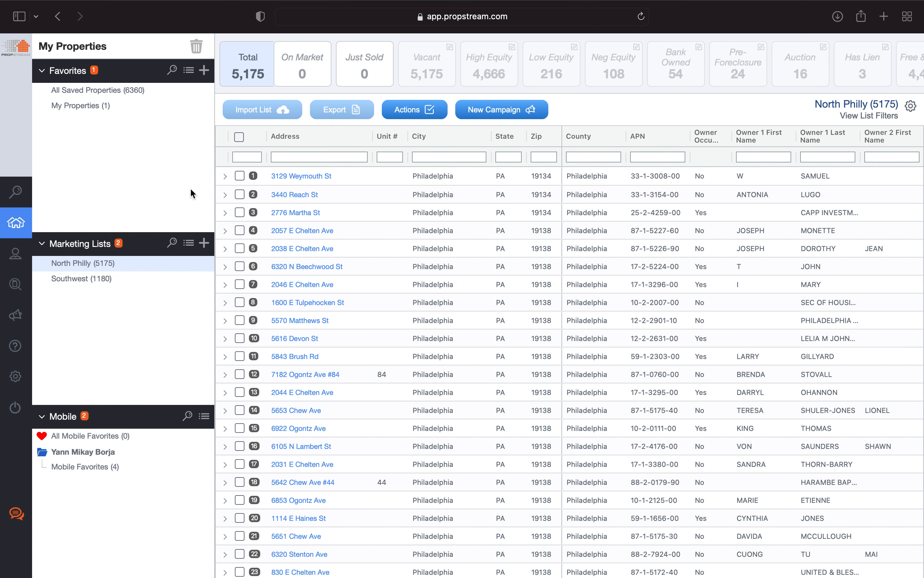
pyautogui.click(236, 138)
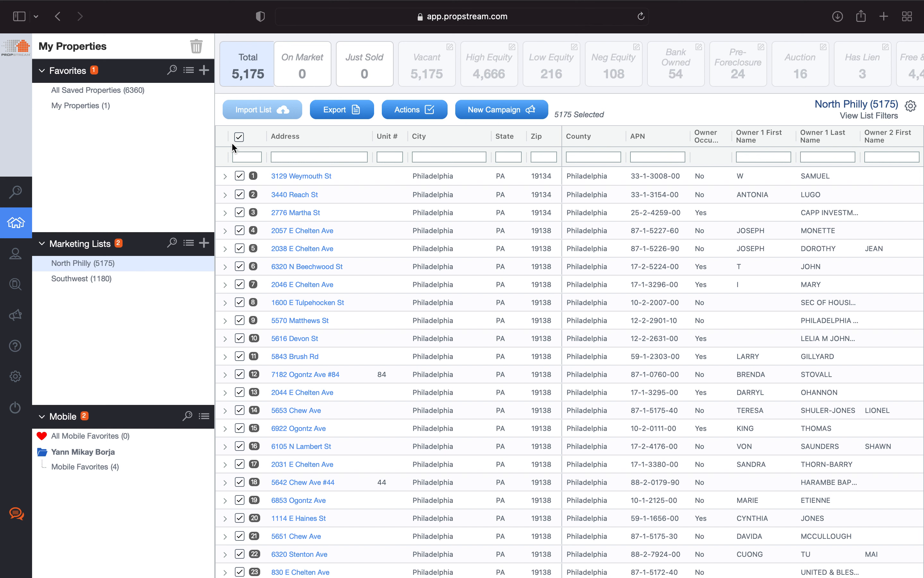
pyautogui.click(344, 120)
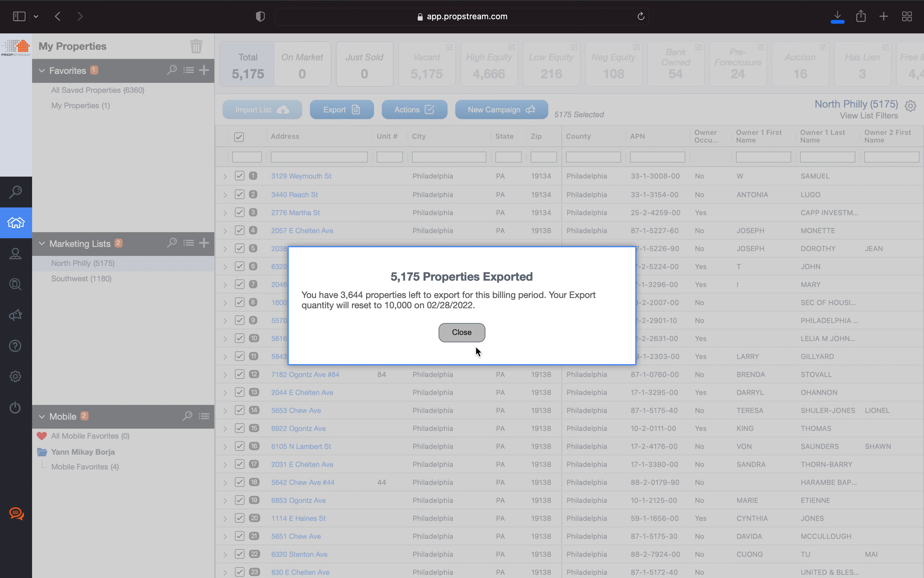
pyautogui.click(462, 333)
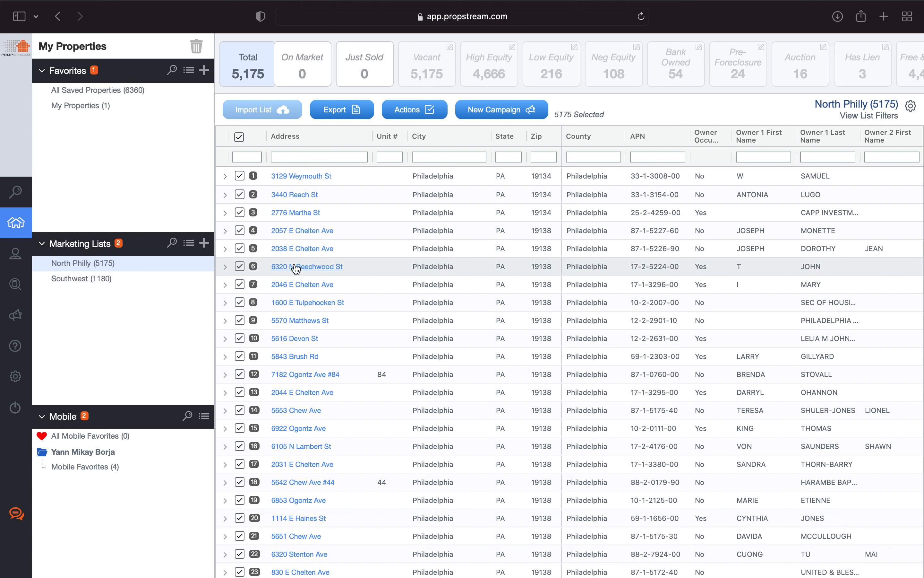
# Open the "Southwest" marketing list and select all of its properties.
pyautogui.click(129, 283)
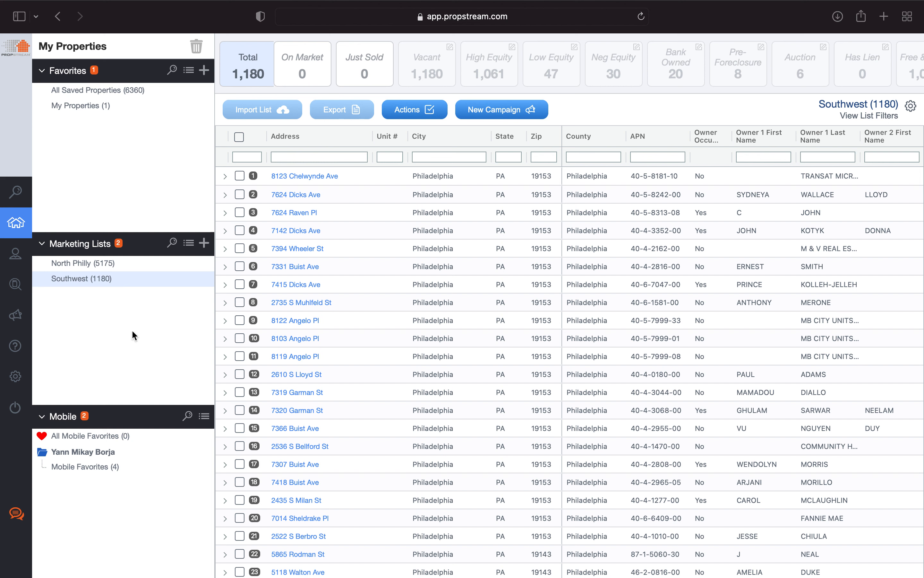
pyautogui.click(240, 138)
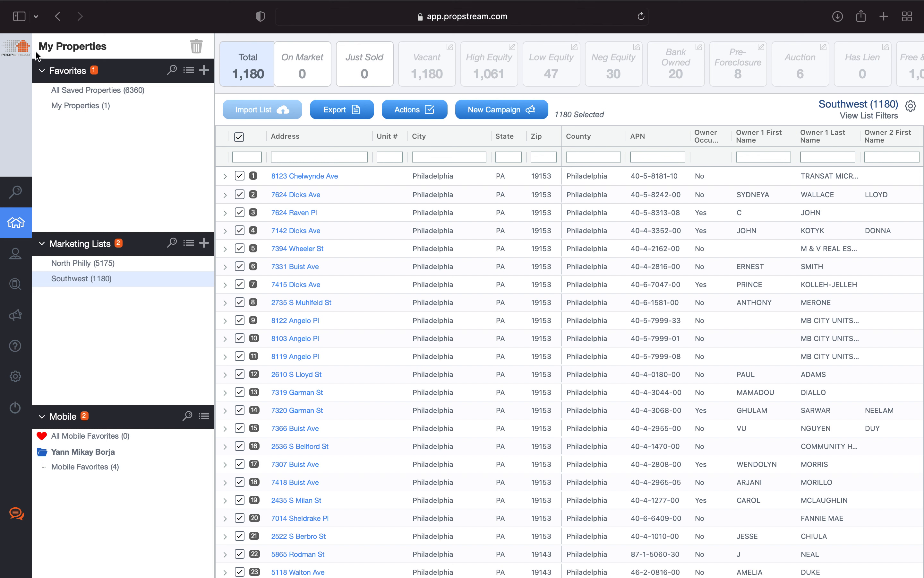
pyautogui.moveTo(2, 43)
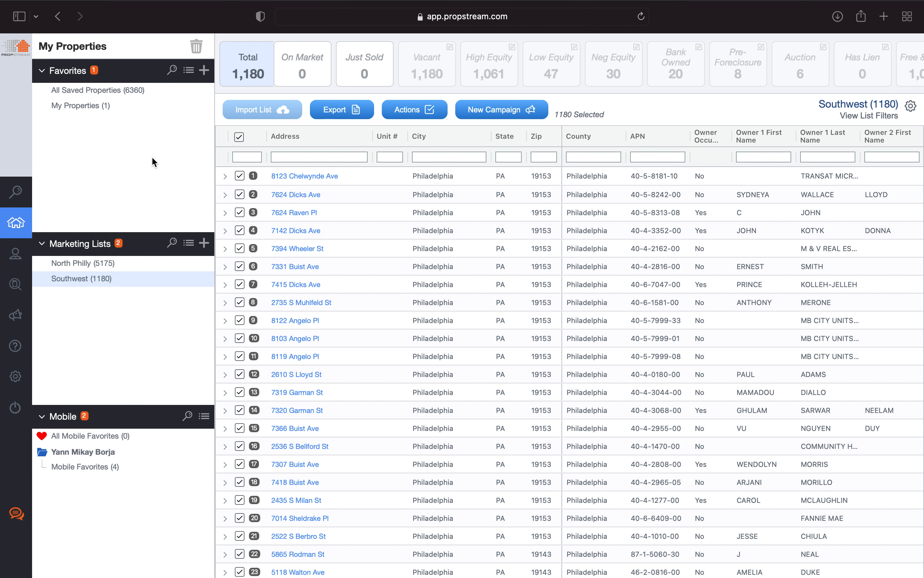